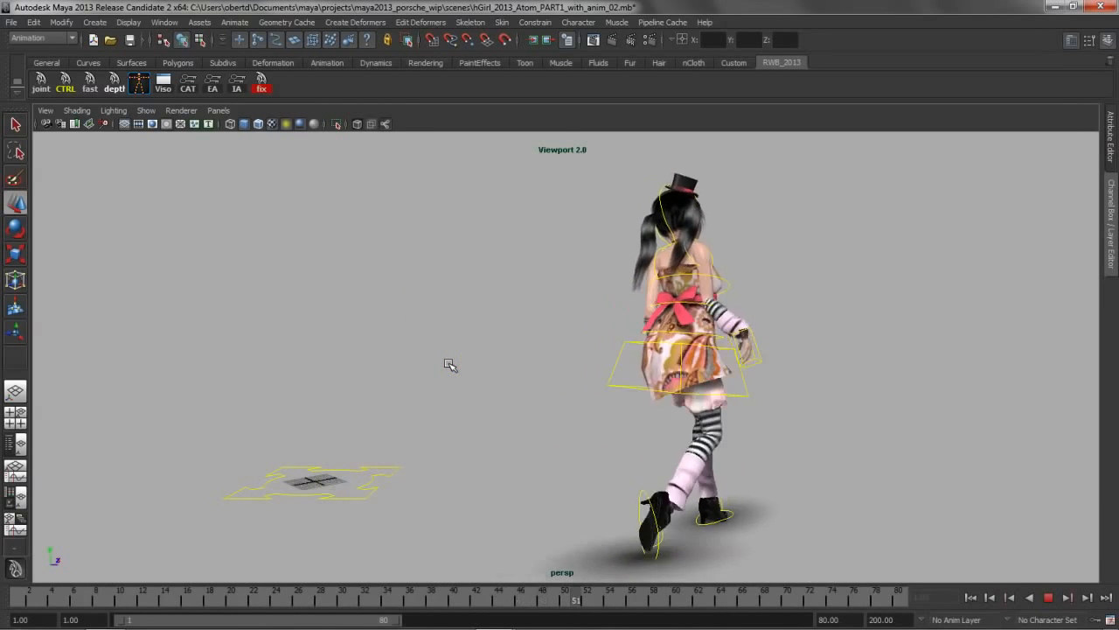
Step: Return the animation to frame 1 and select all rig controls from CTRL_master_anim through CTRL_hand_R
click(1047, 599)
click(972, 598)
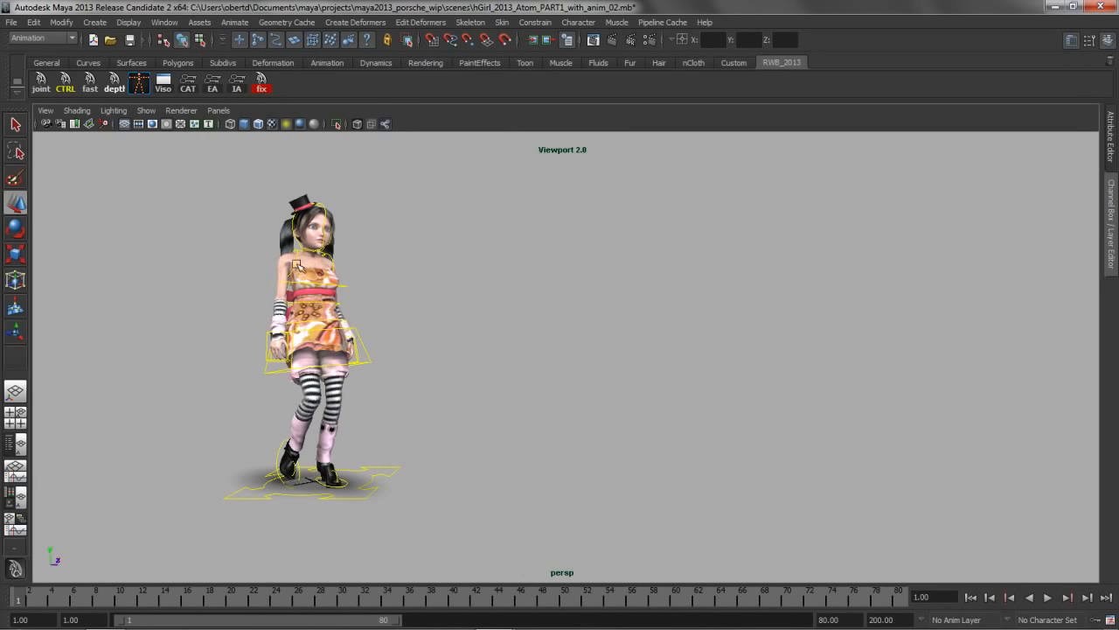
key(space)
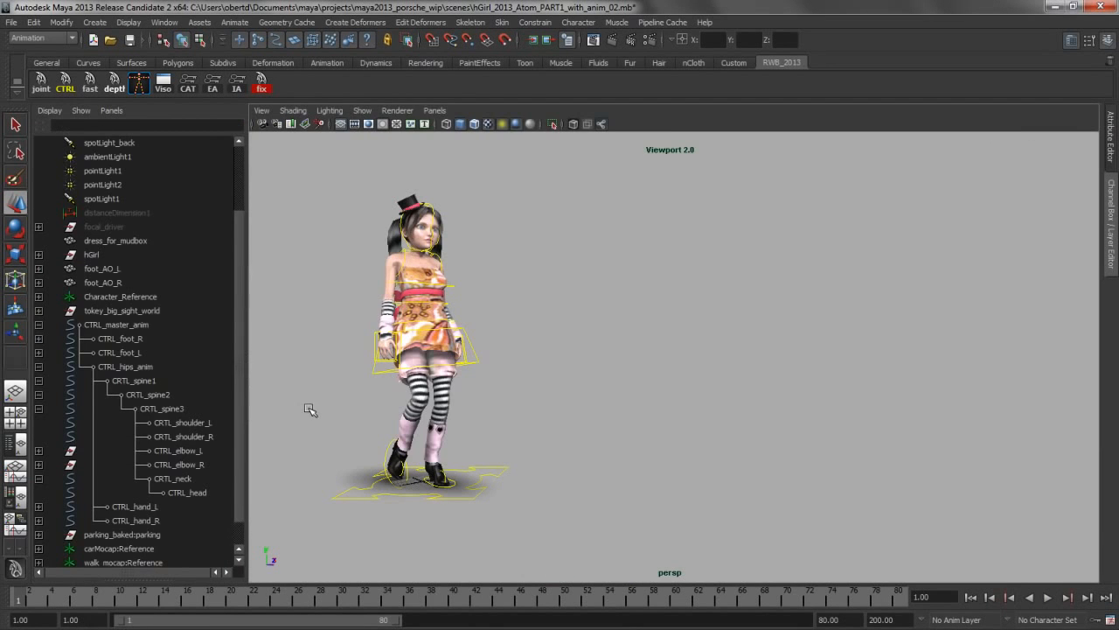
click(125, 326)
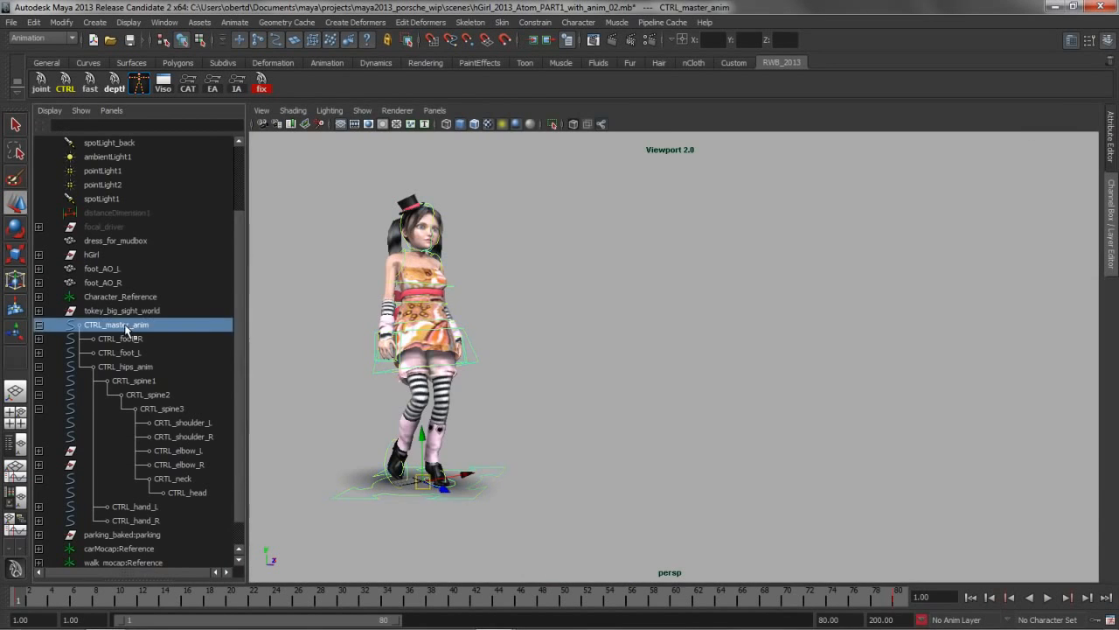
shift+click(142, 522)
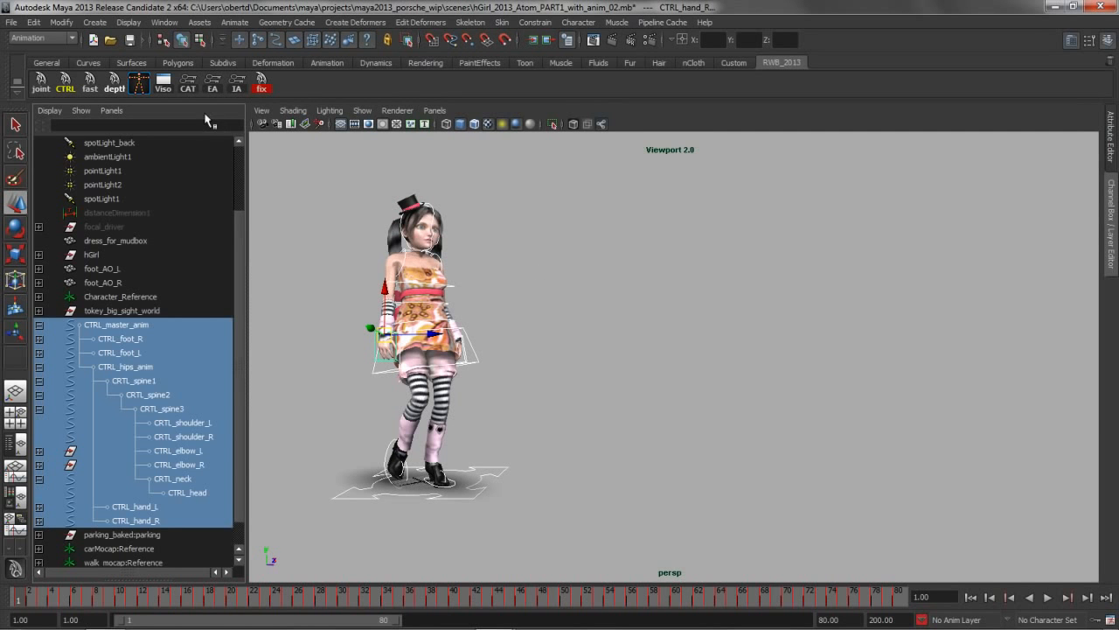
Step: Save an ATOM template of the selected controls as girl.template, replacing the existing file
click(190, 89)
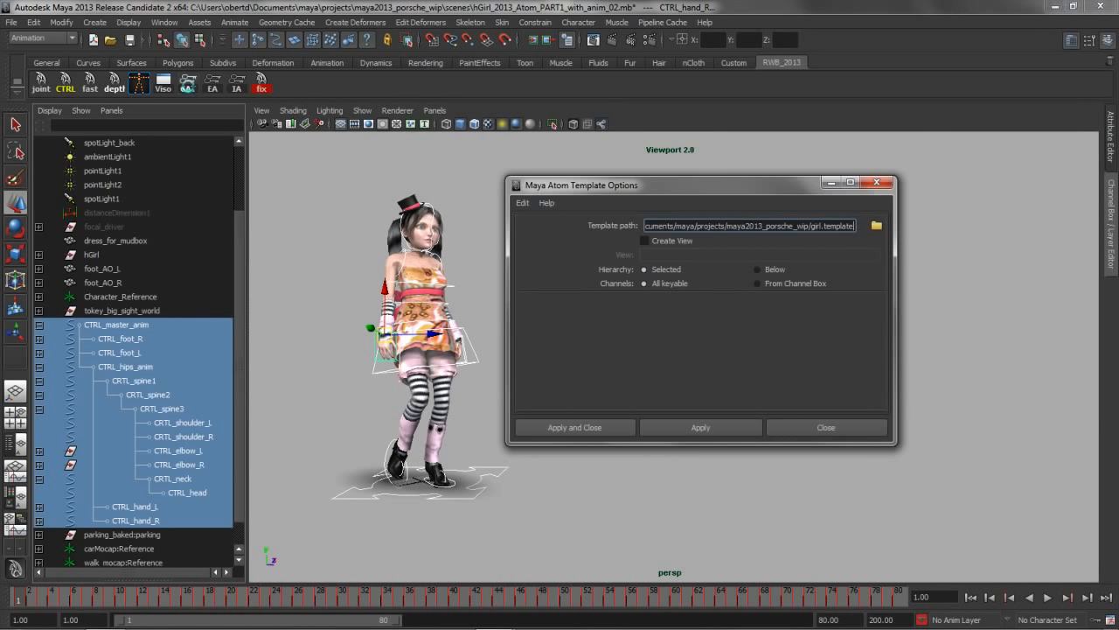
click(876, 226)
click(332, 137)
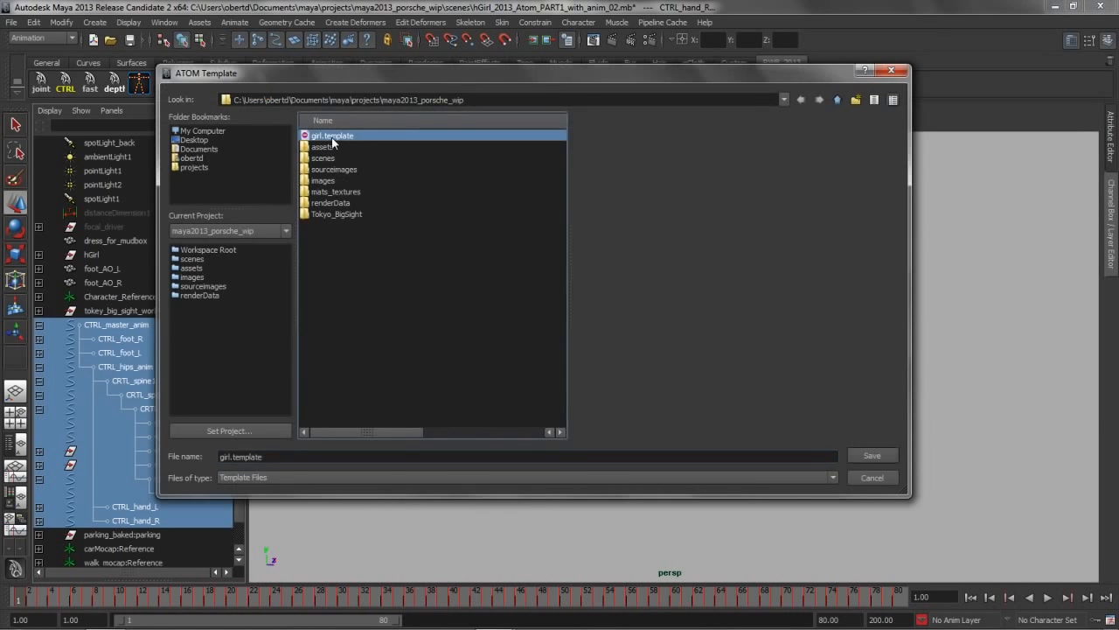
click(875, 457)
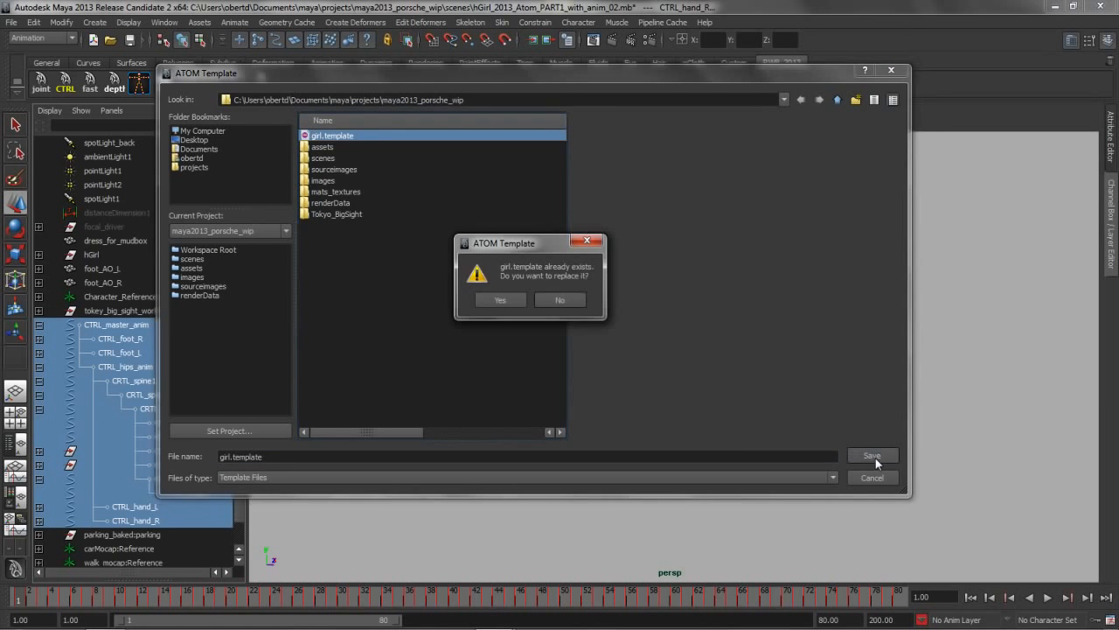
click(507, 302)
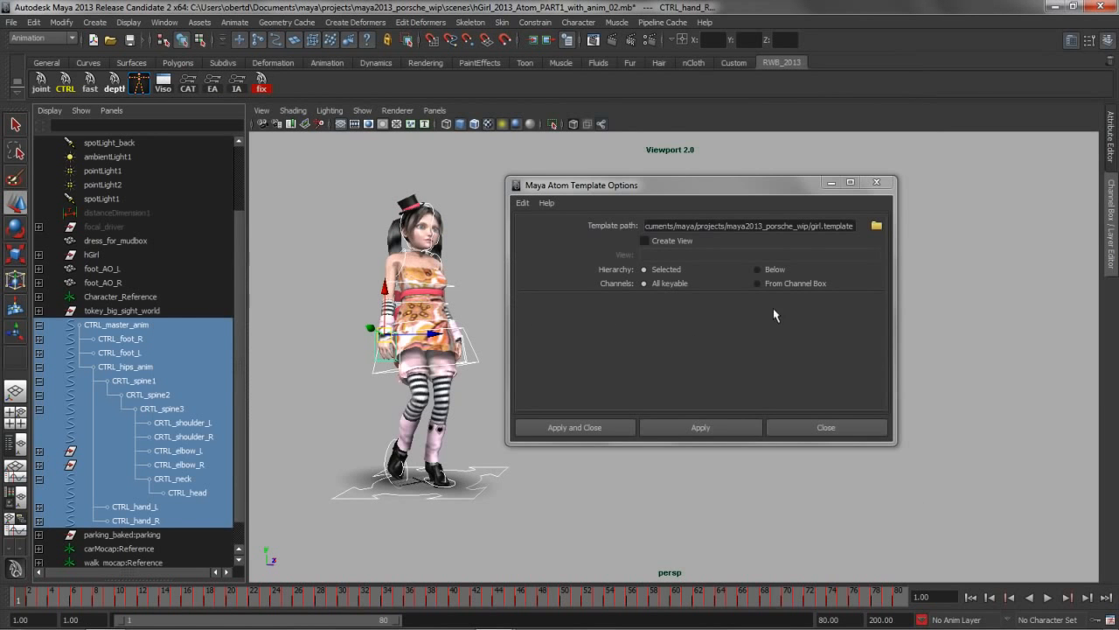
click(688, 430)
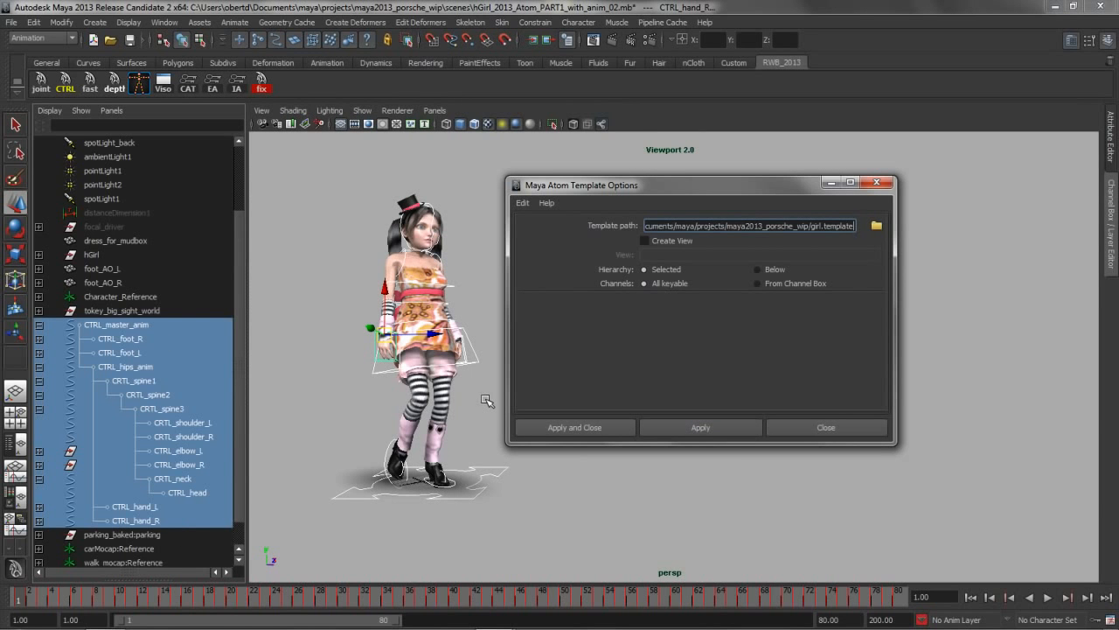
Step: Add a view named "head" containing the neck and head controls to girl.template
drag(693, 185, 787, 187)
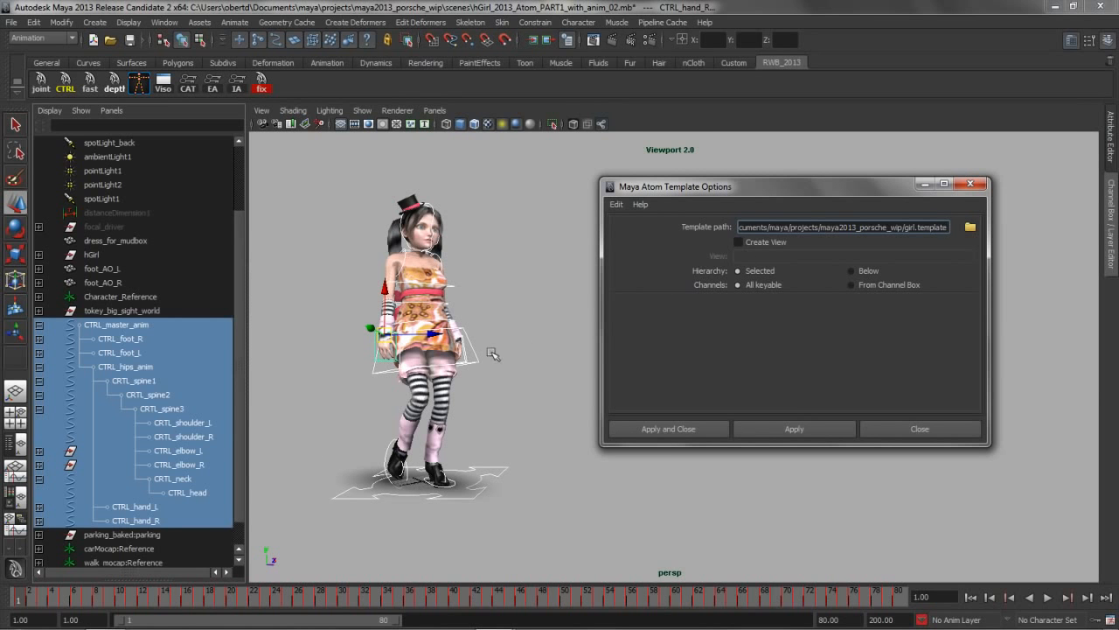
click(173, 478)
shift+click(187, 492)
click(738, 242)
click(751, 255)
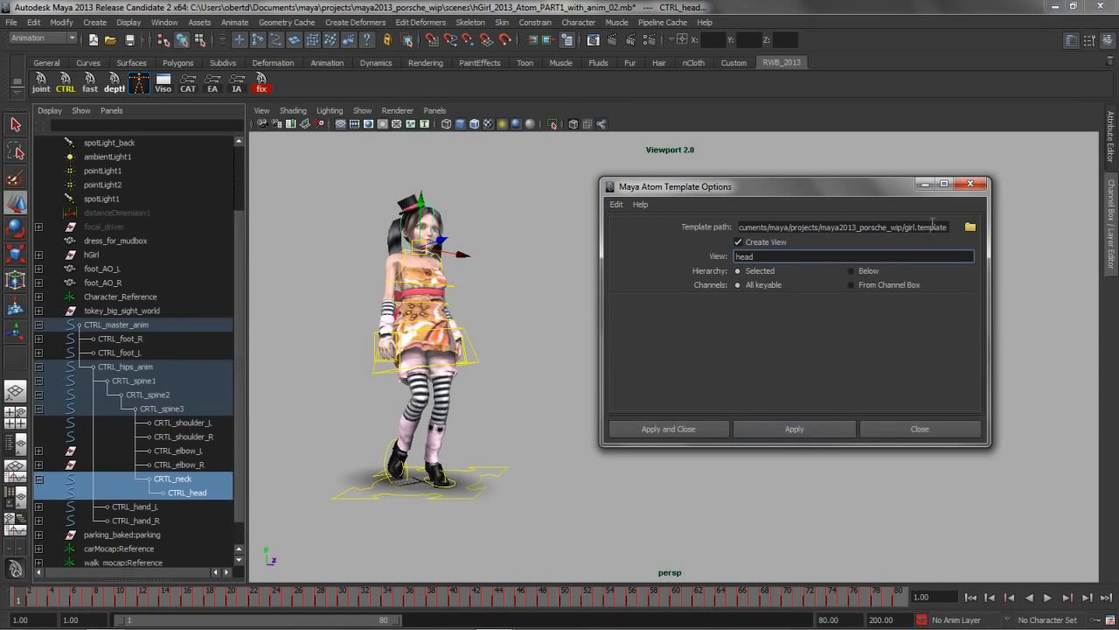
click(794, 429)
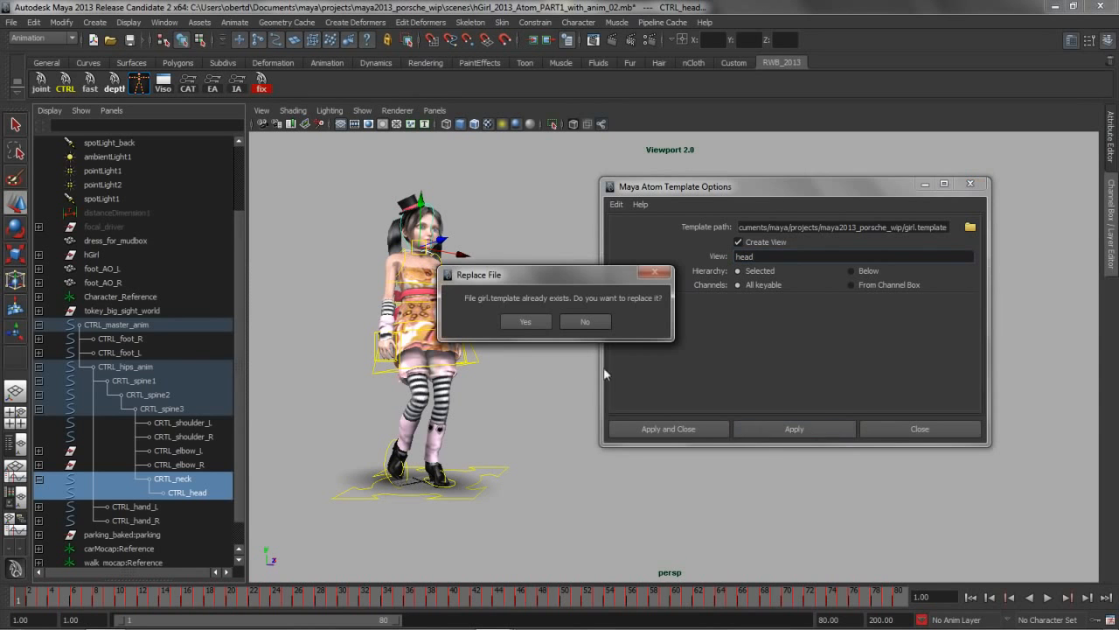
click(522, 322)
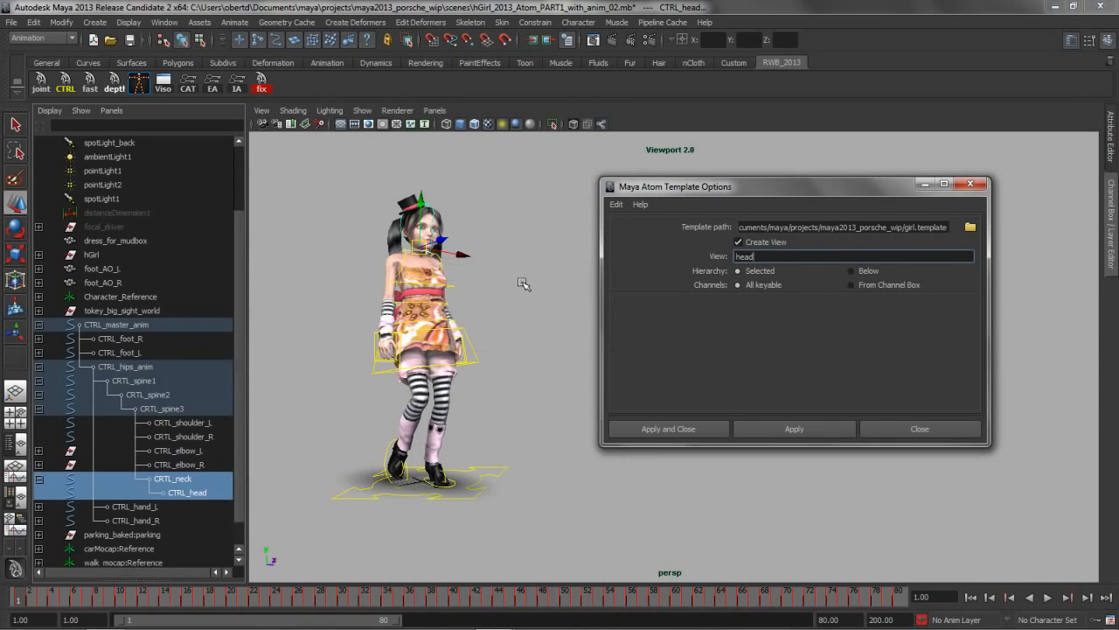
Step: Add a view named "arm" with both shoulder, elbow and hand controls to girl.template, and close the template options
click(191, 423)
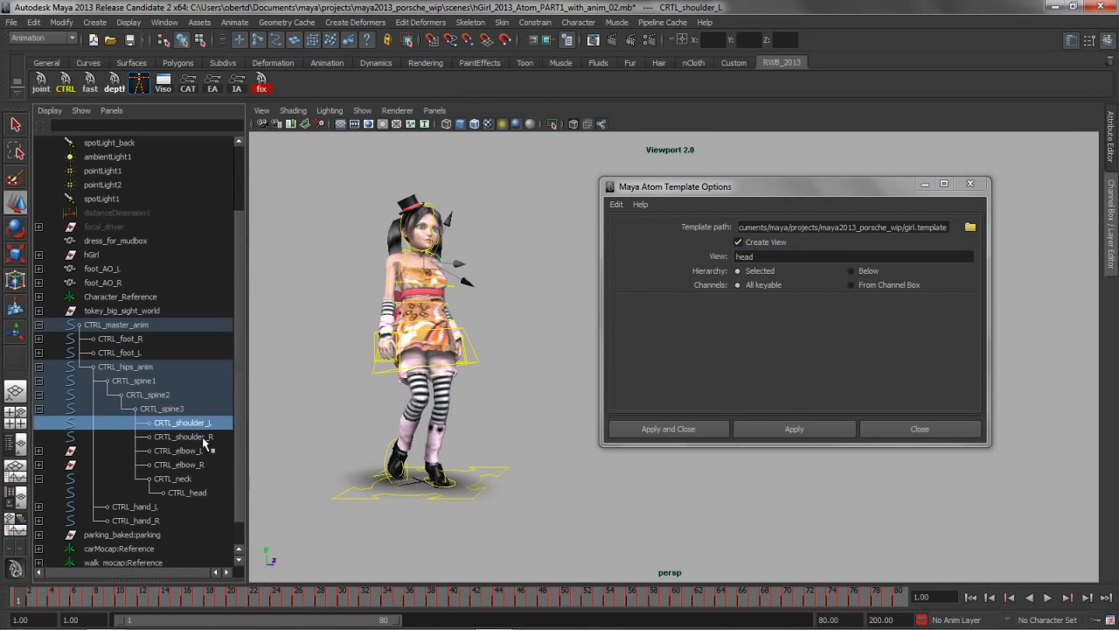
ctrl+click(206, 437)
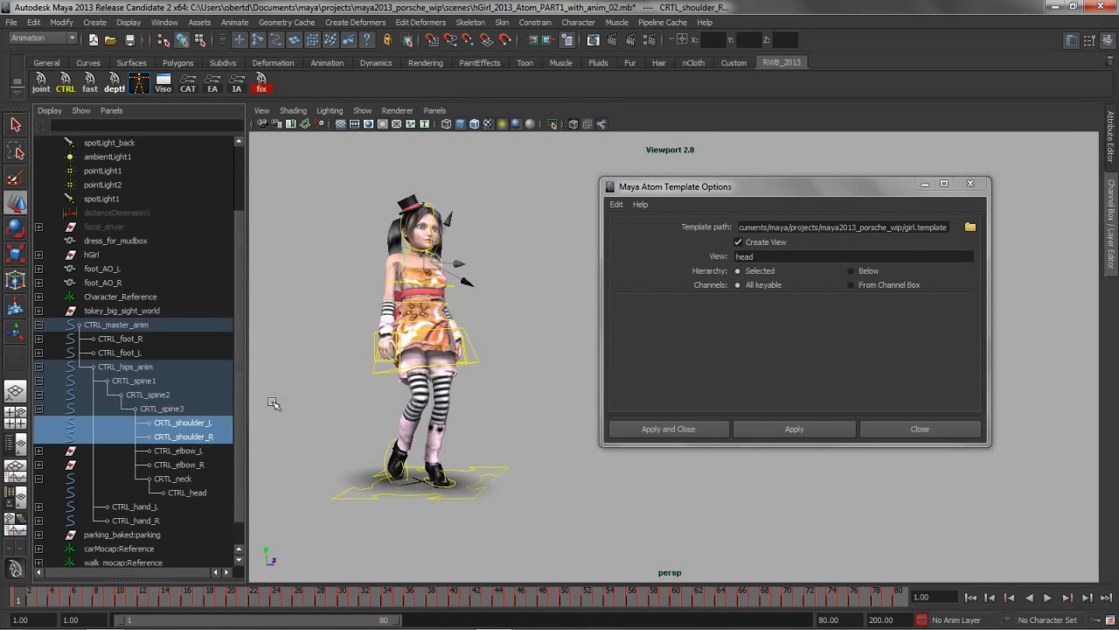
shift+click(191, 464)
ctrl+click(122, 507)
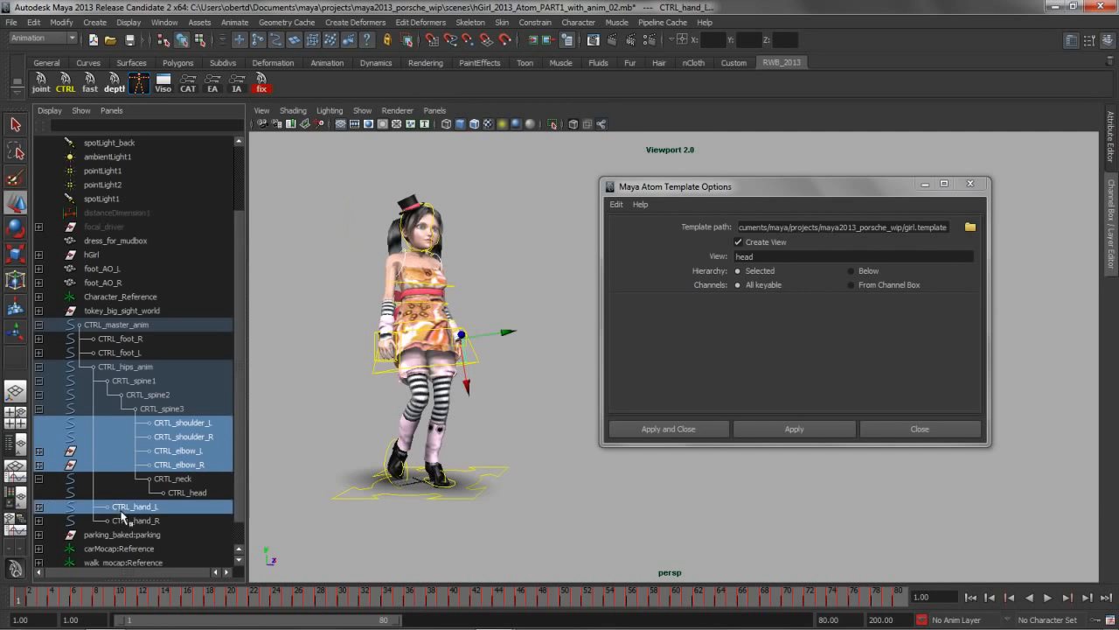
ctrl+click(131, 520)
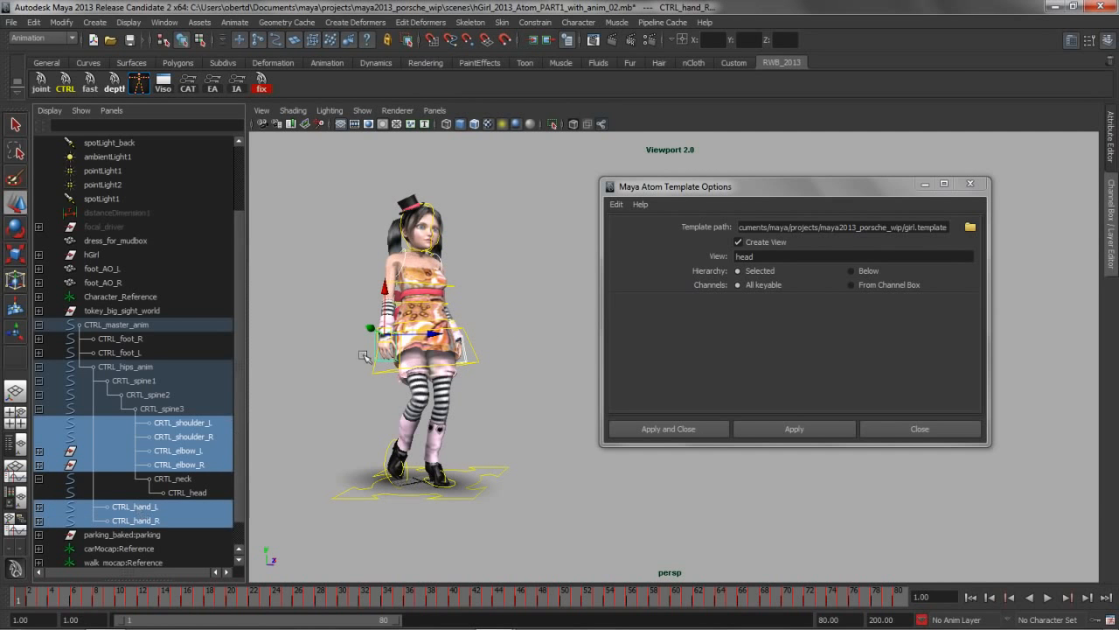
click(696, 260)
text(ar)
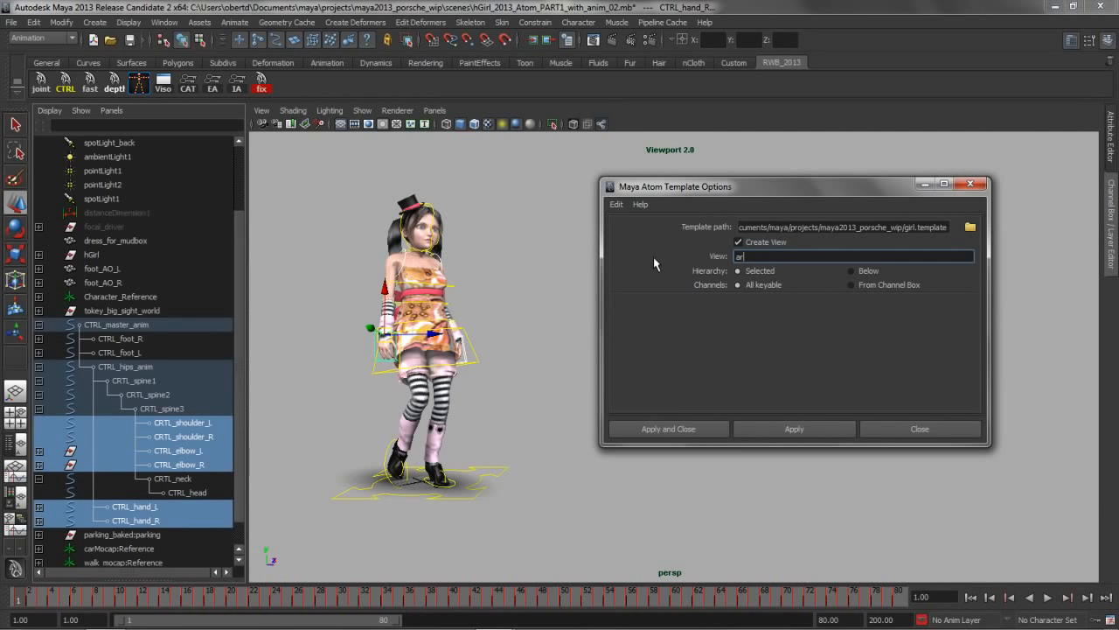
text(m)
click(784, 429)
click(536, 325)
click(889, 423)
click(632, 328)
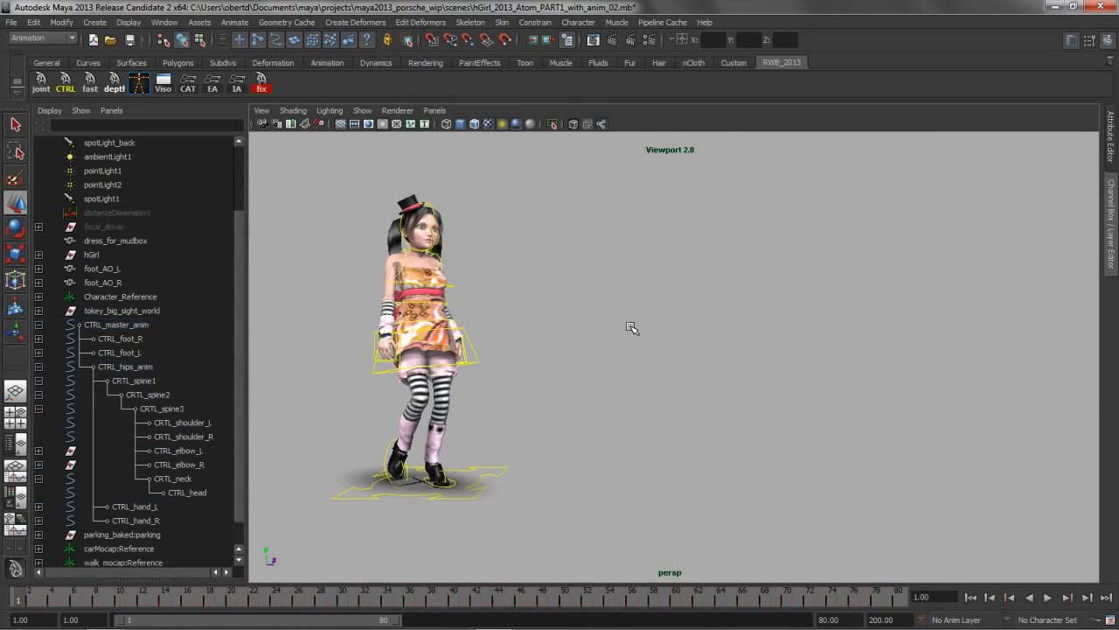
Step: Create an animation layer from the CTRL_hips_anim control
click(479, 362)
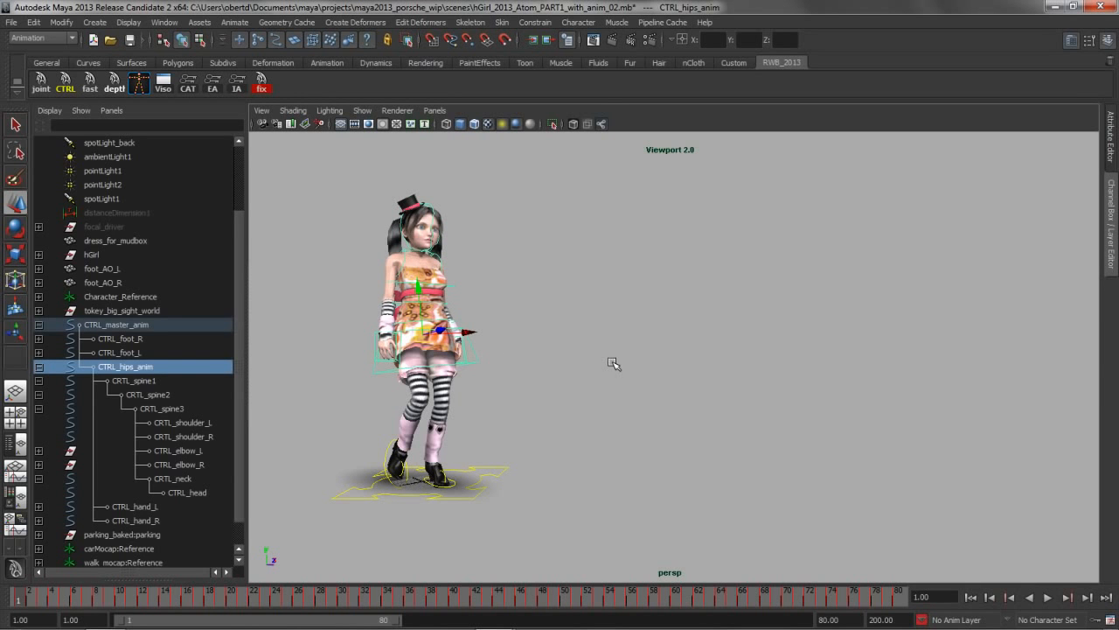
click(1108, 269)
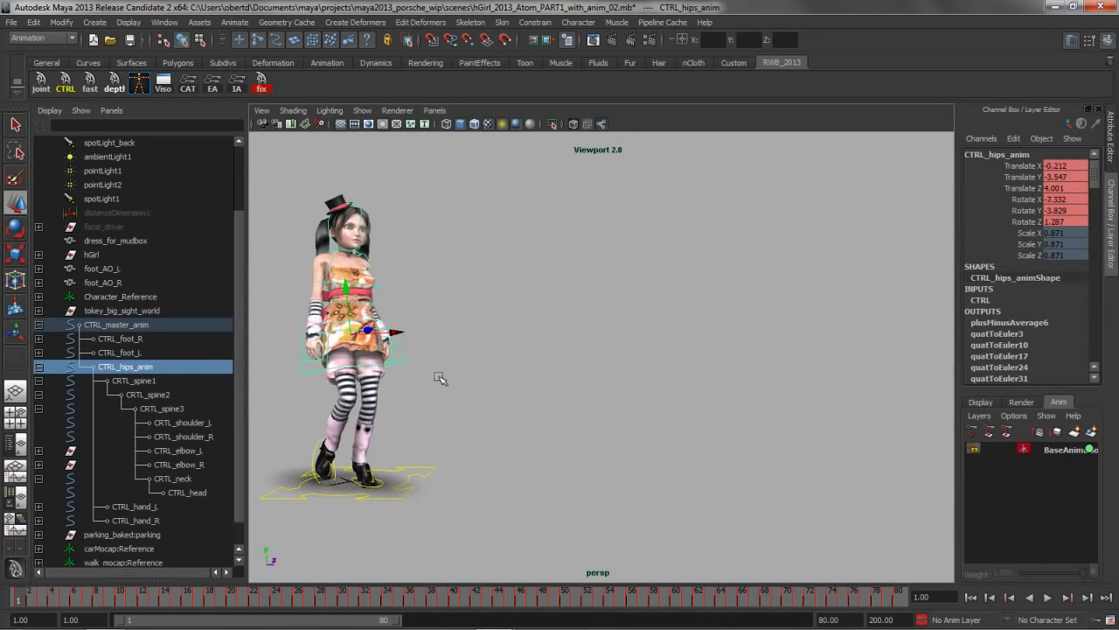
key(alt+v)
click(25, 600)
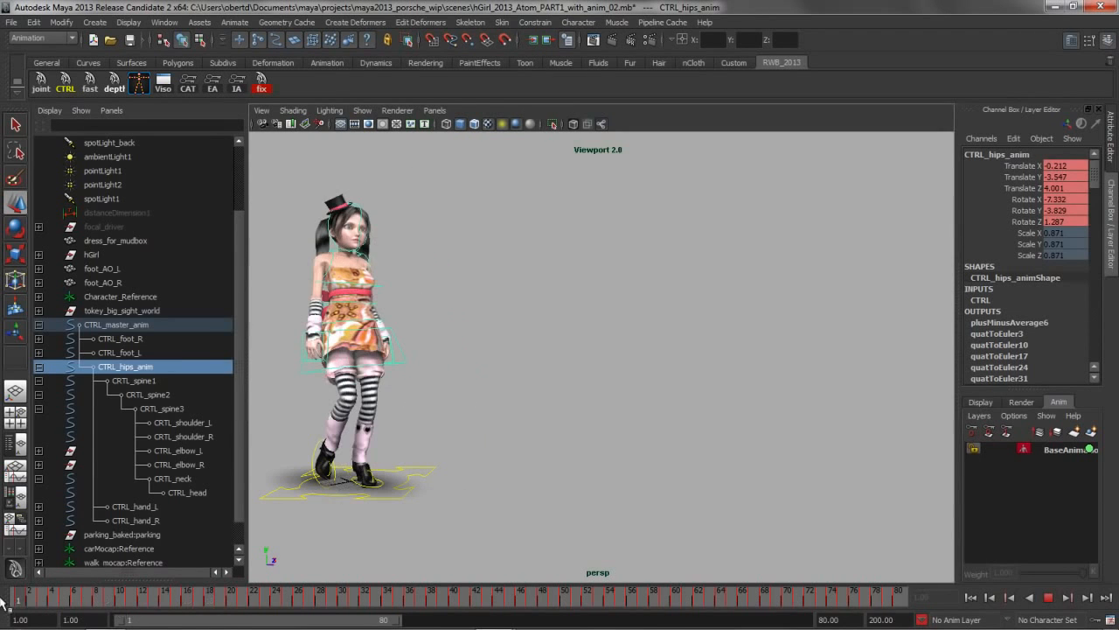
click(1092, 431)
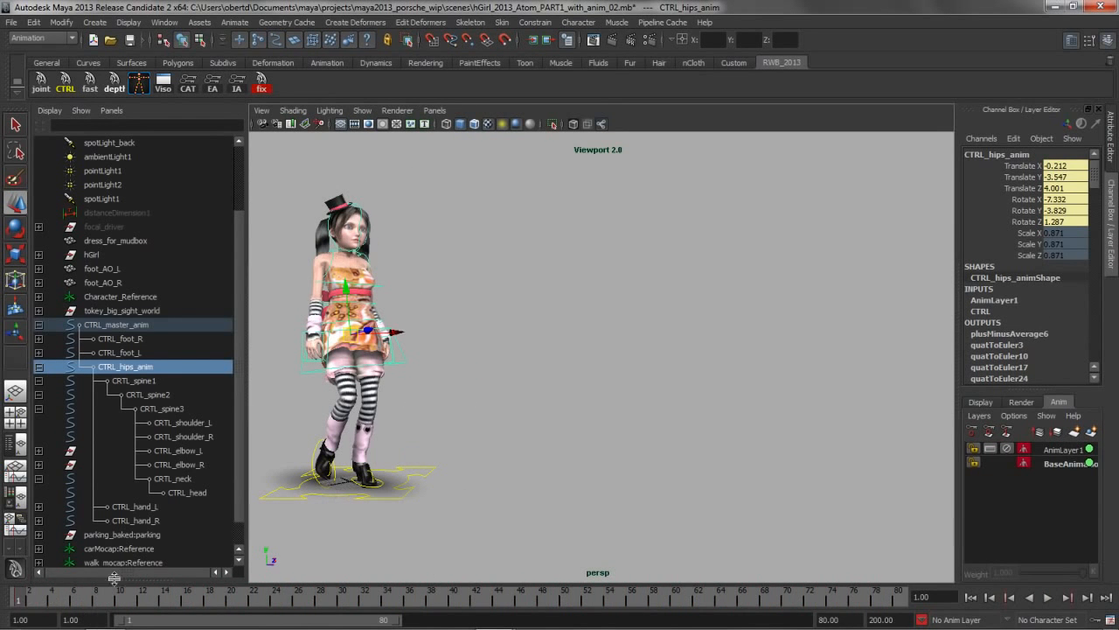
Step: Key the hips at frames 1 and 80, lower them at frame 45 to a Translate Y of about -25.8, and replay the walk
key(alt+v)
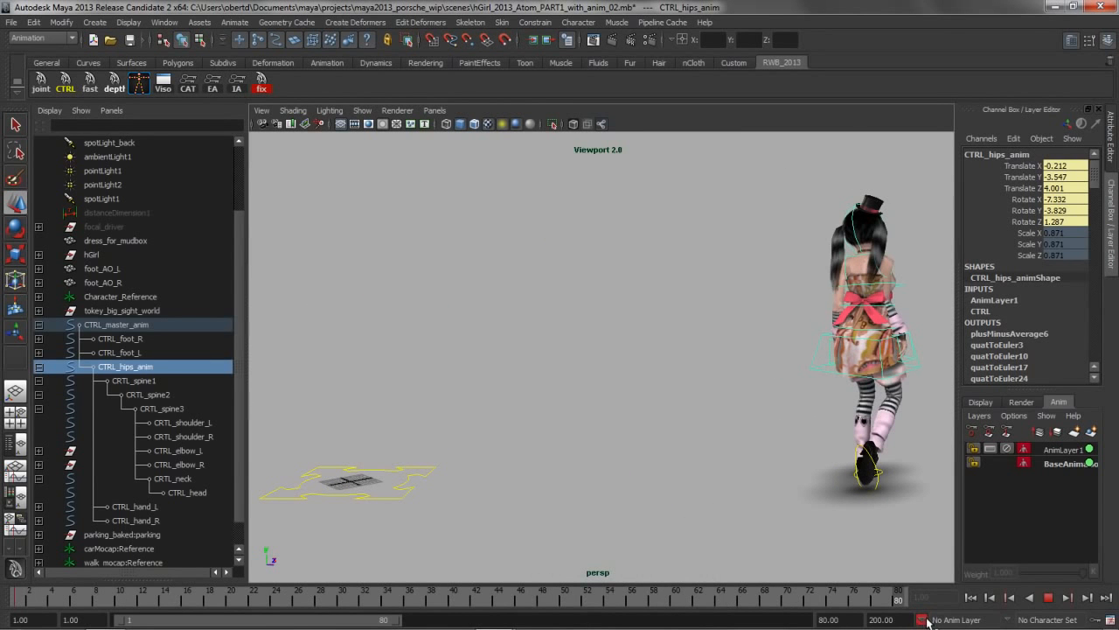
drag(892, 601, 511, 602)
drag(656, 347, 651, 365)
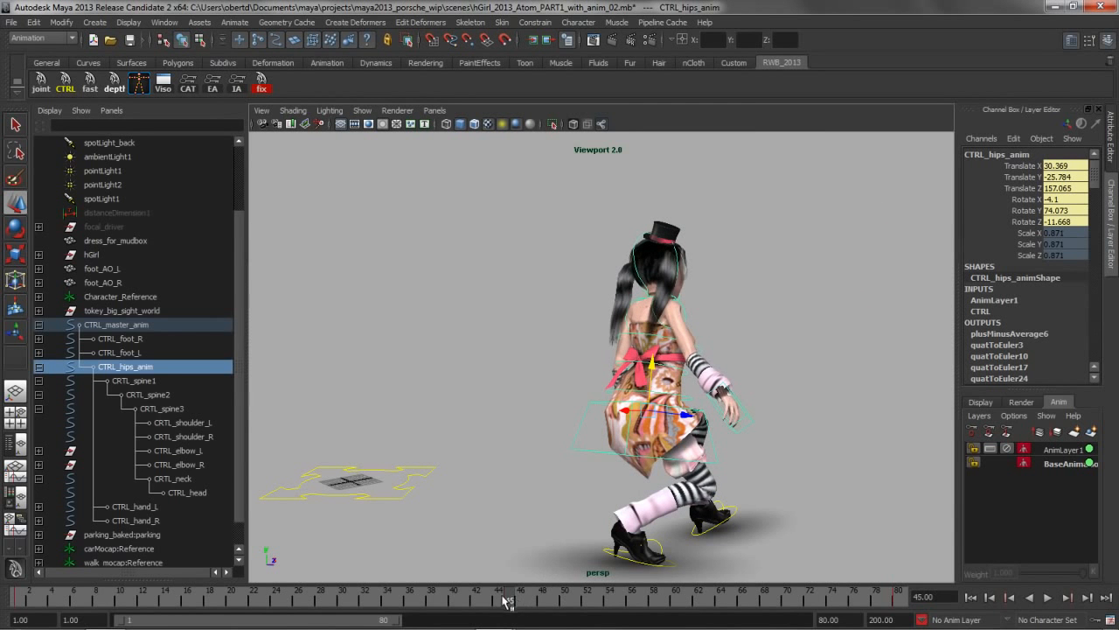
key(alt+v)
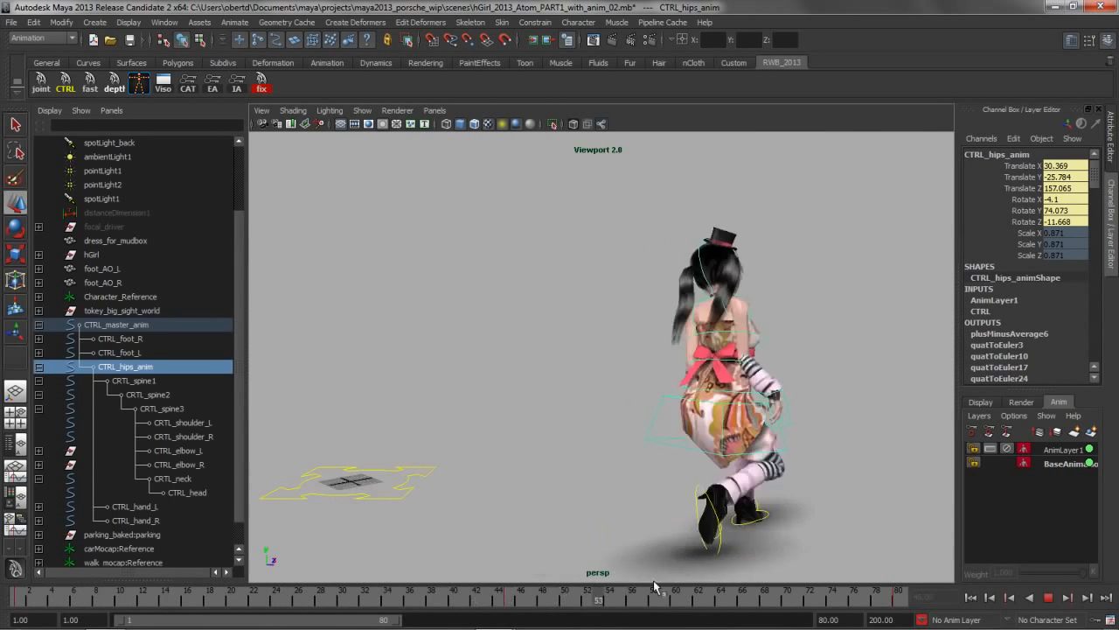
drag(466, 578, 3, 552)
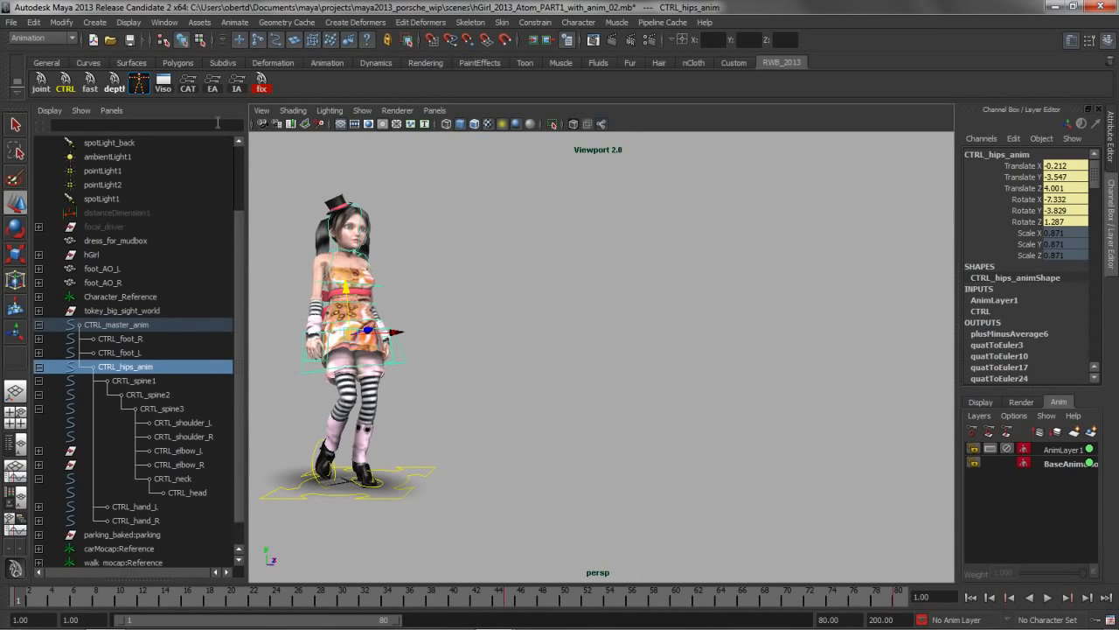
Step: Set the ATOM export file to walk.atom in the project folder, replacing the existing file
click(210, 83)
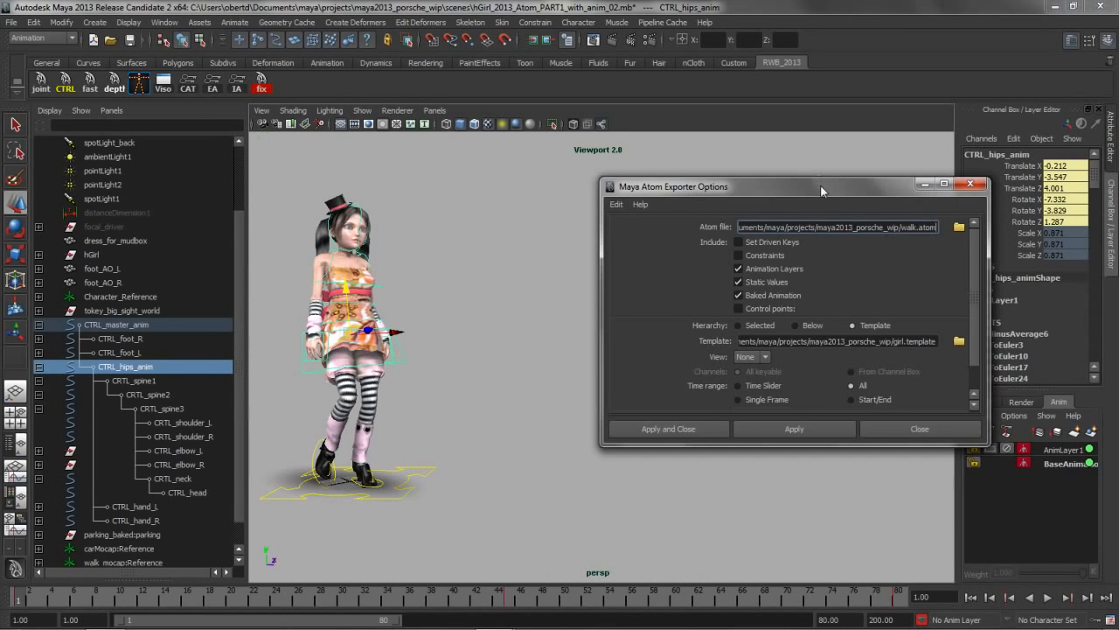
drag(818, 186, 686, 193)
click(827, 234)
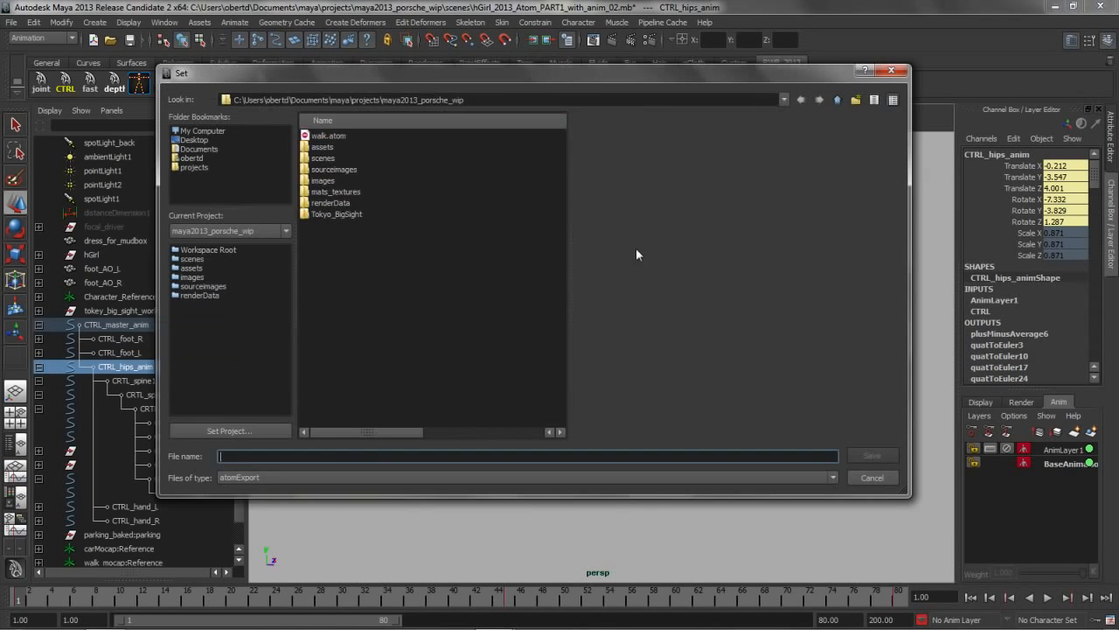
click(324, 136)
click(871, 456)
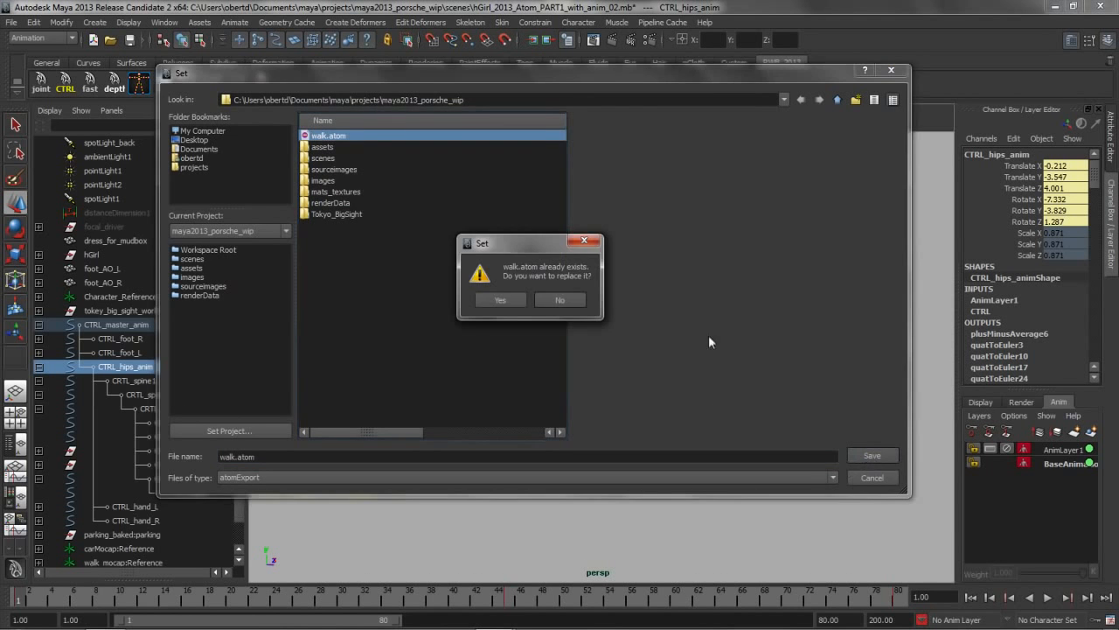
click(498, 300)
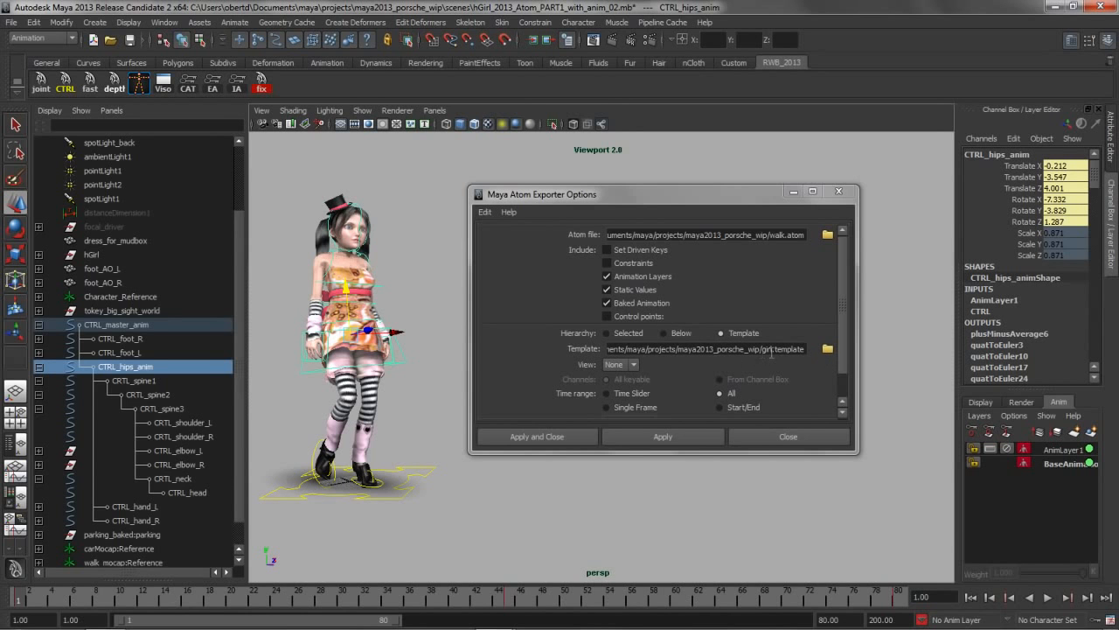
Step: Export the animation through girl.template with the view set to None, and clear the selection
click(623, 365)
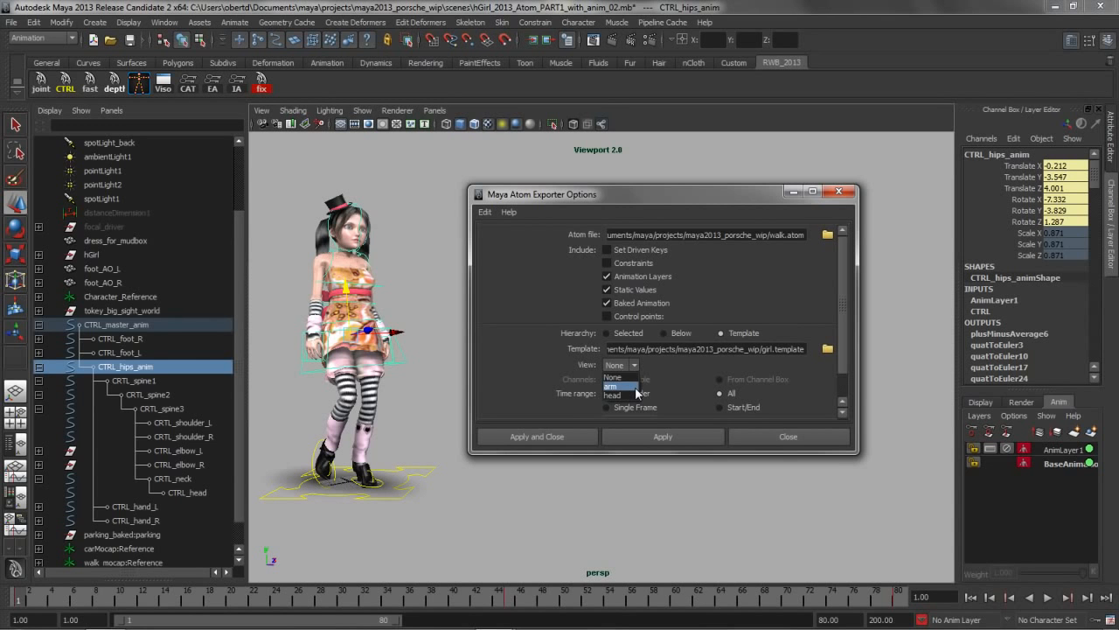
click(631, 378)
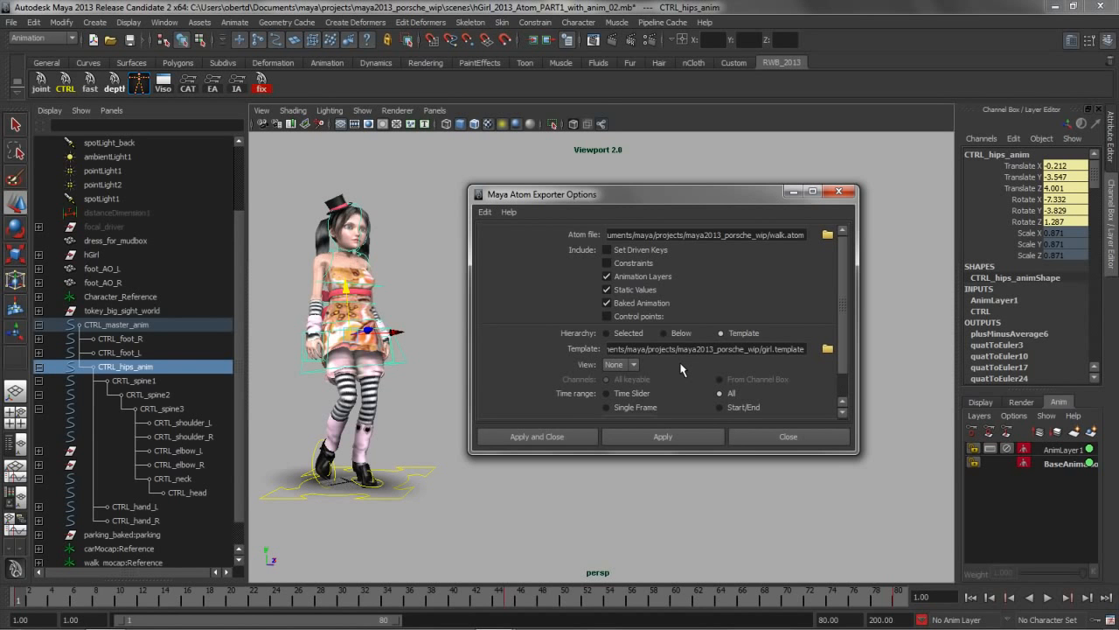
click(663, 437)
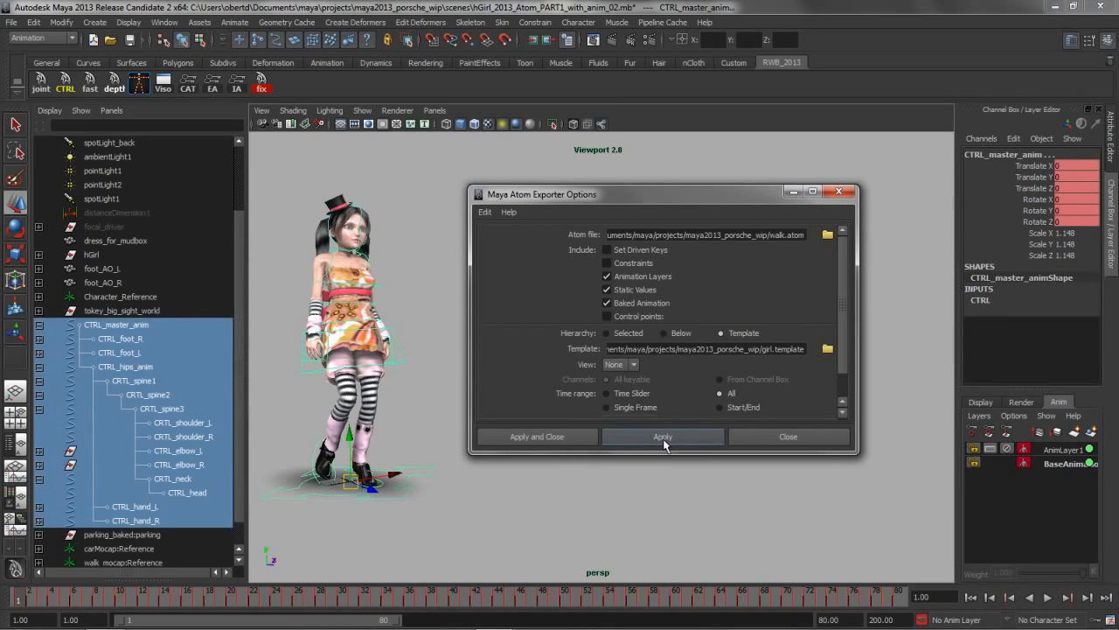
click(551, 497)
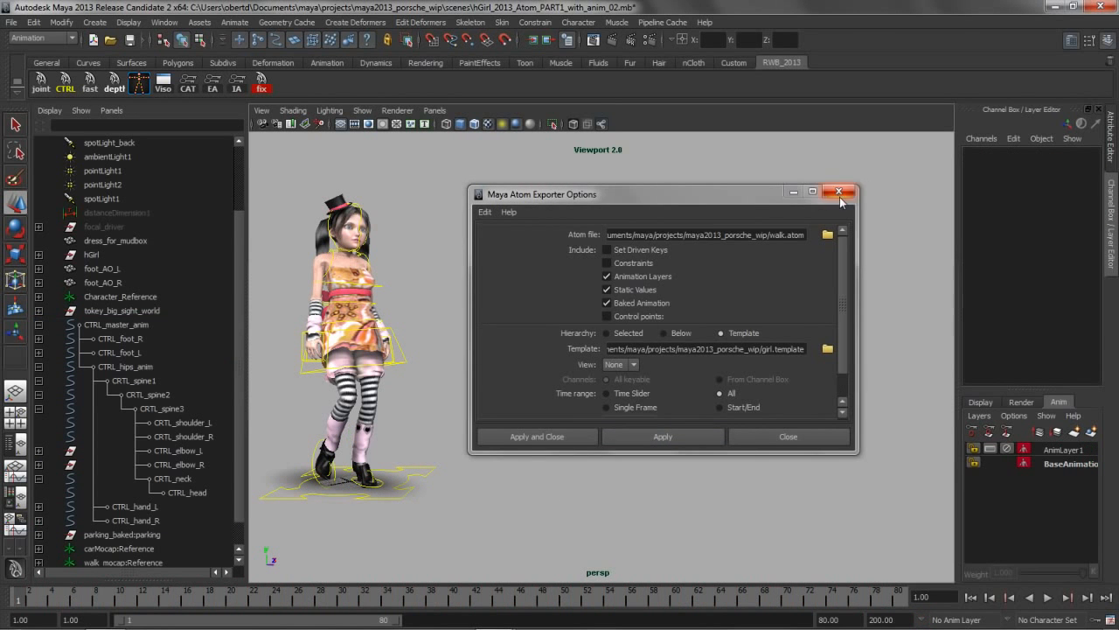
Step: Close the ATOM export options, switch to the hGirl_2013_Atom_PART2_02 scene, and play through its timeline
click(838, 192)
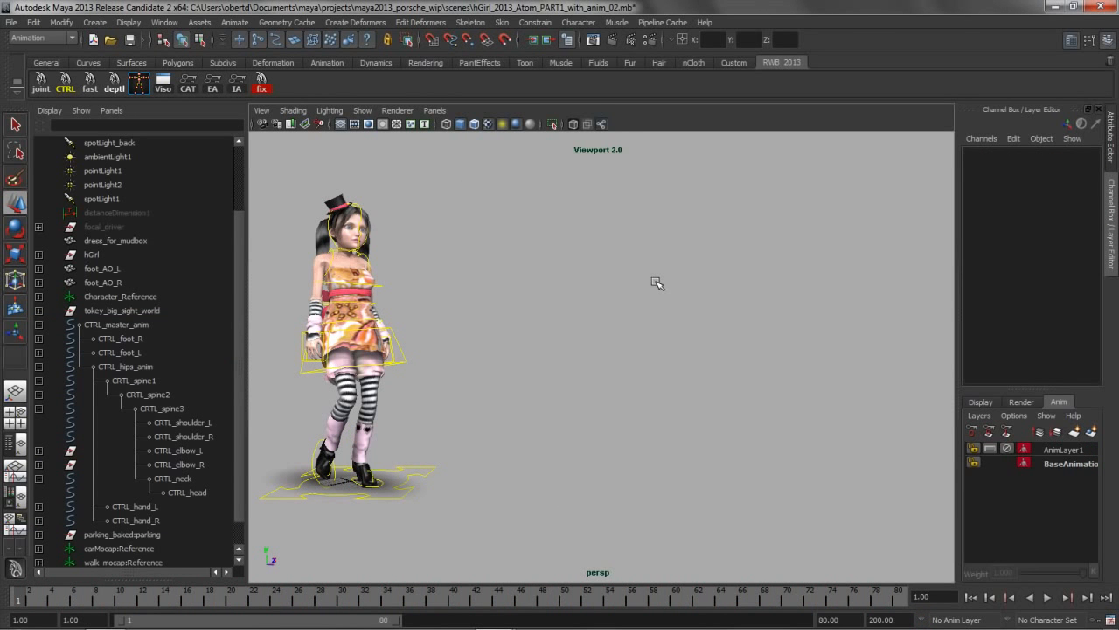
key(alt+Tab)
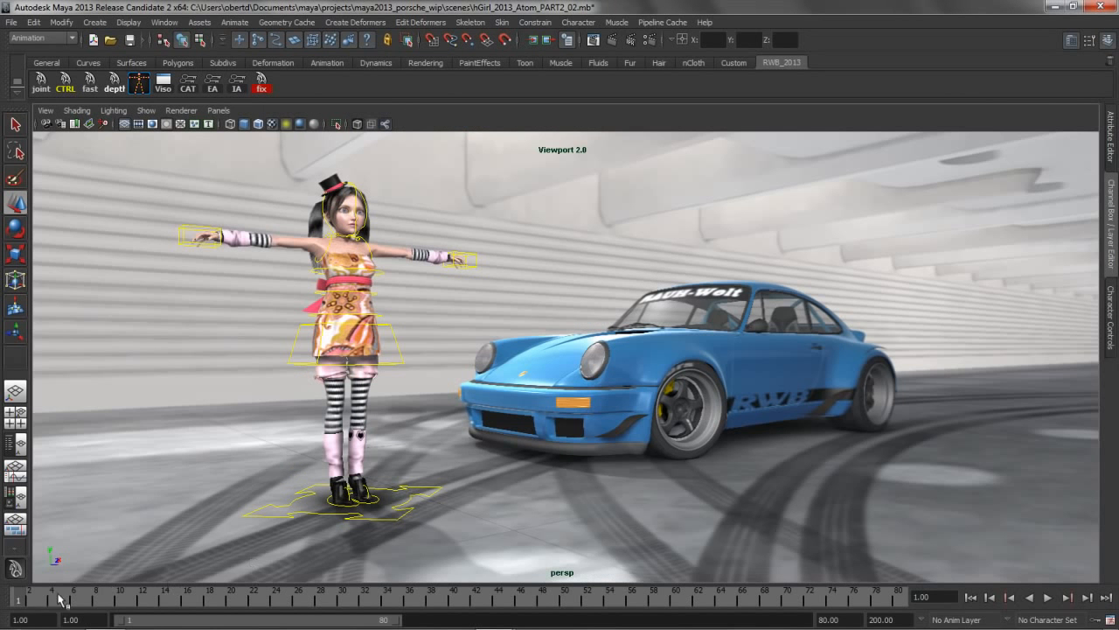
key(alt+v)
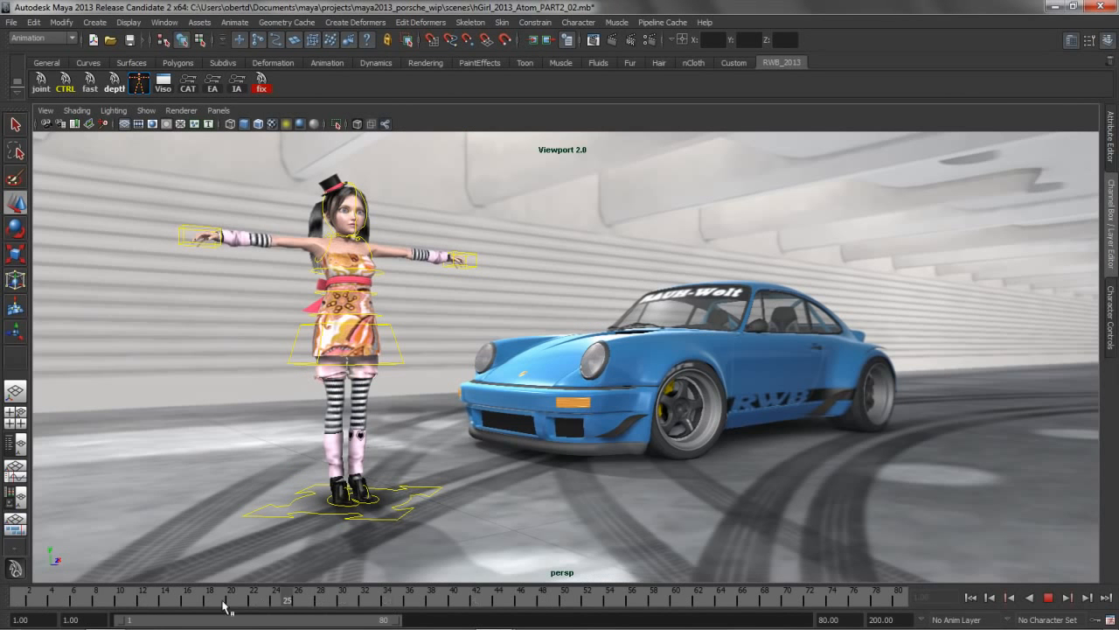
drag(564, 602, 30, 599)
Step: Open the ATOM import options for the CTRL_hips_anim control, with walk.atom as the source file and girl.template as the template
click(406, 359)
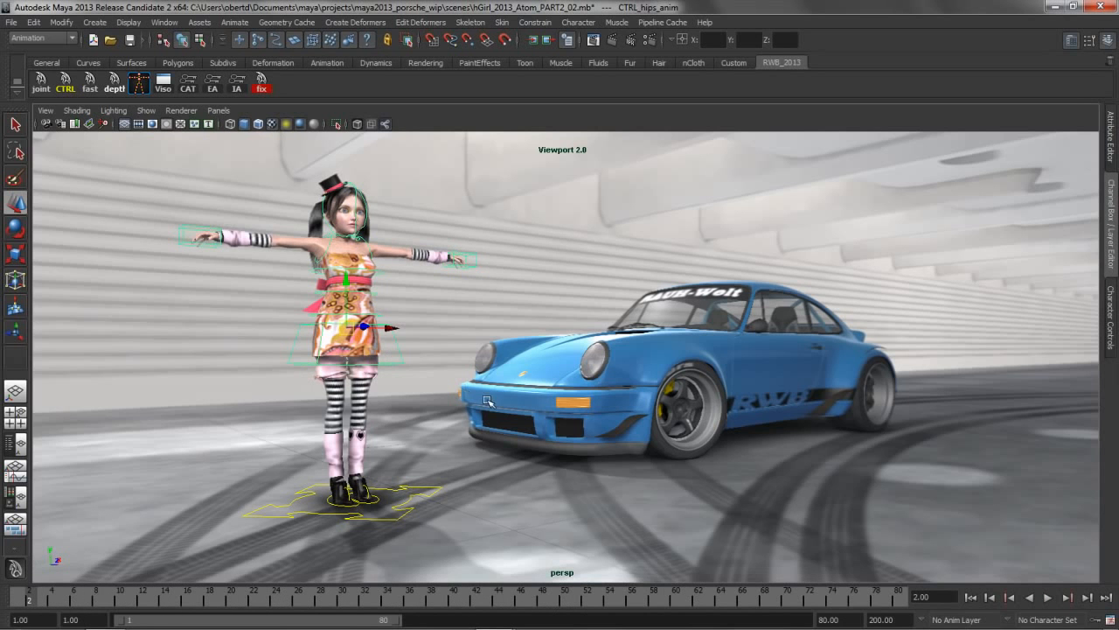
click(236, 83)
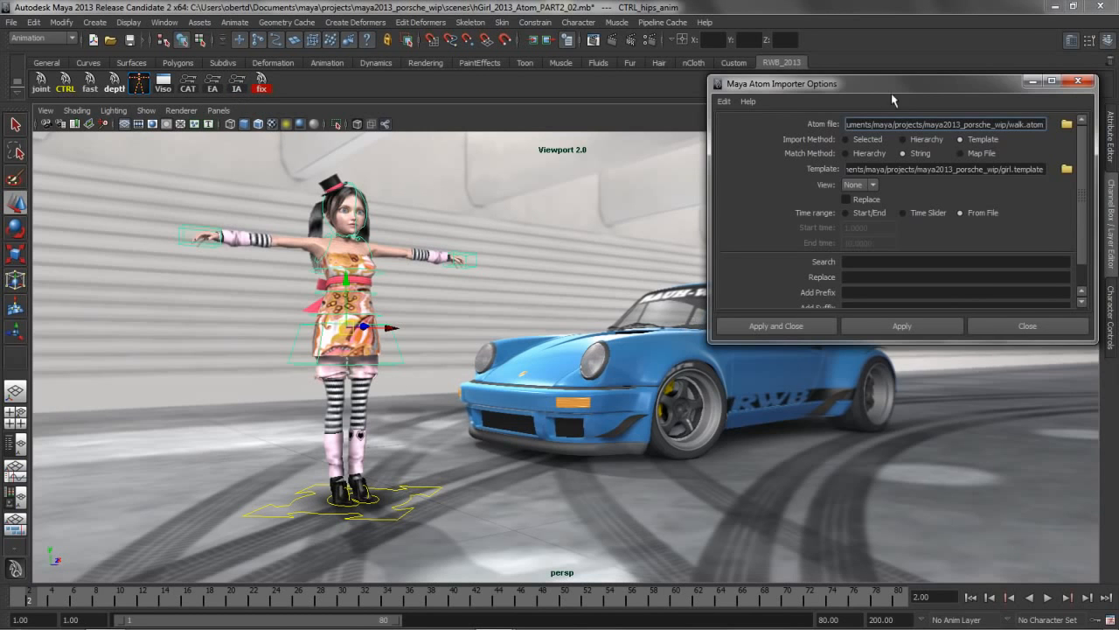
drag(908, 85, 817, 178)
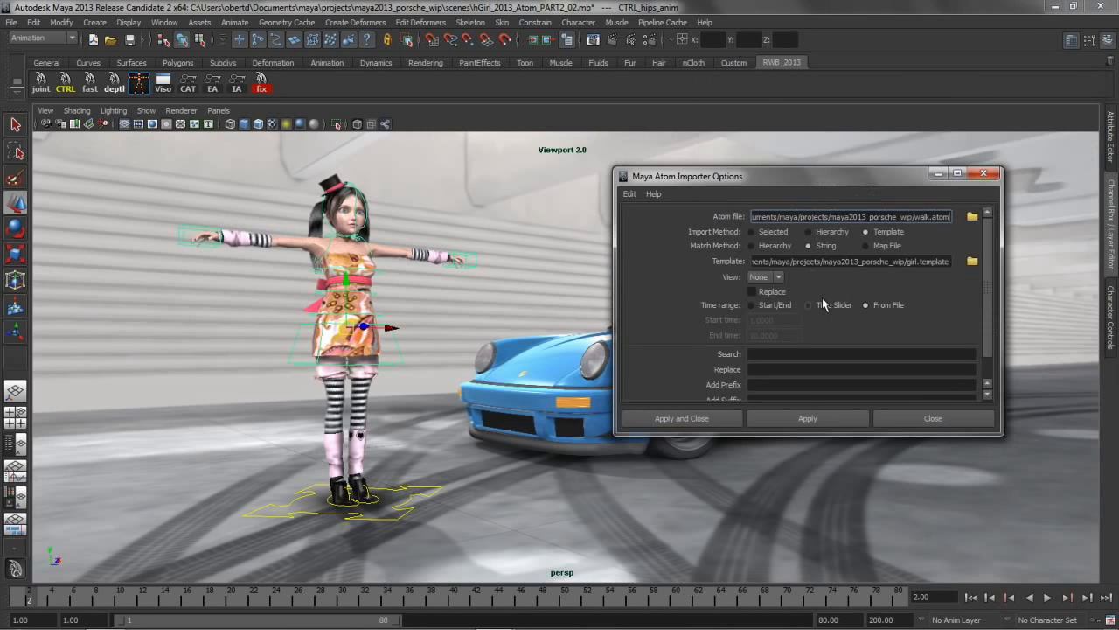
click(976, 219)
click(189, 113)
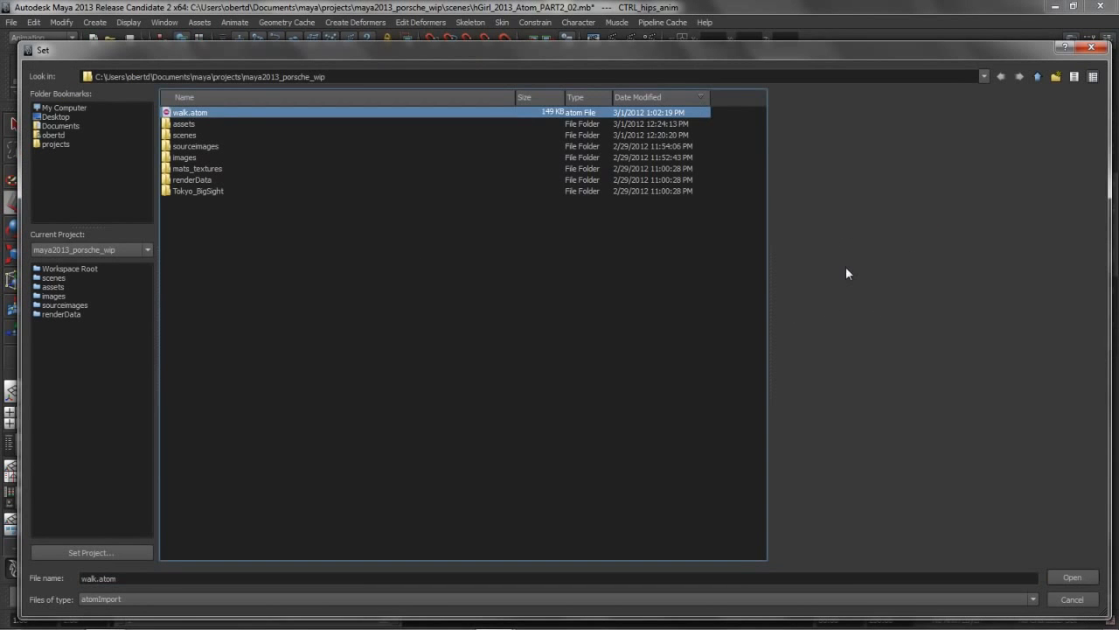
click(1071, 578)
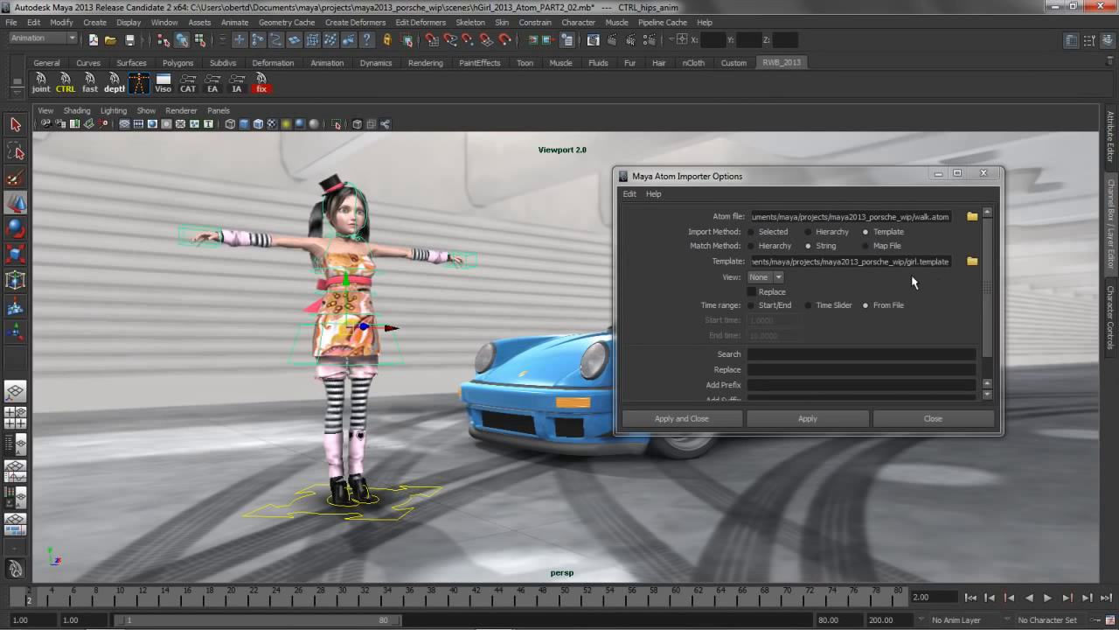
click(972, 260)
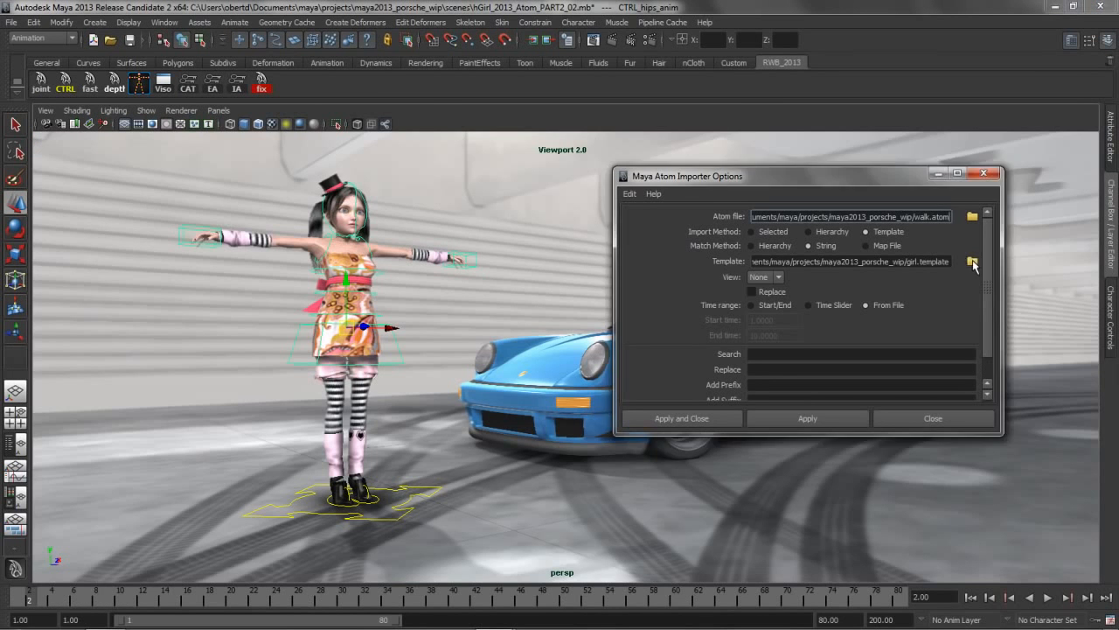
click(198, 113)
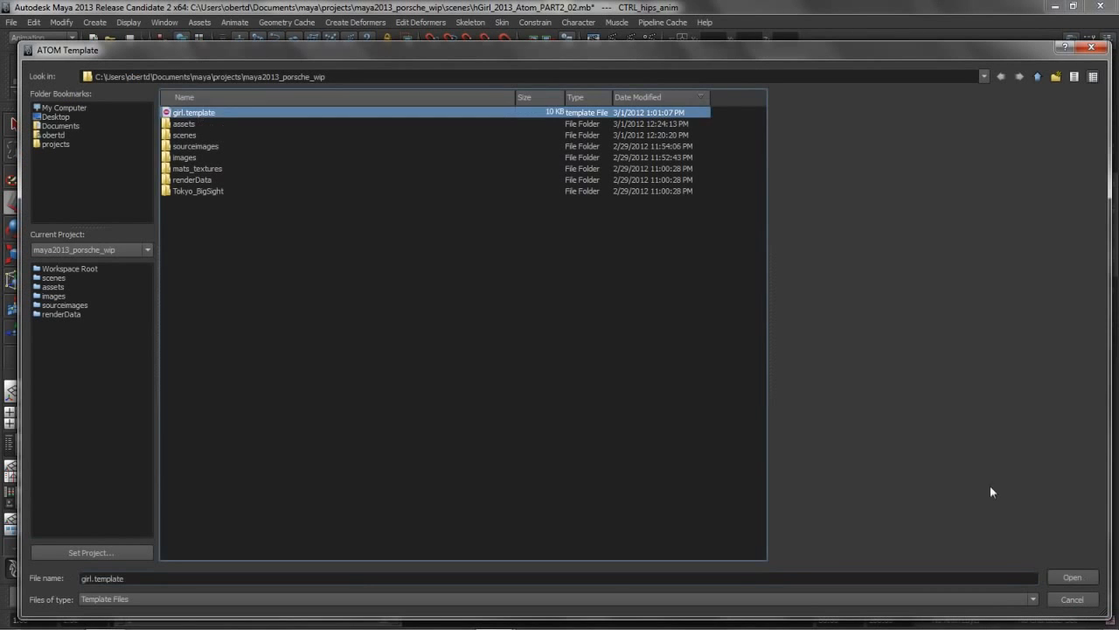
click(1080, 578)
Step: Import the animation with the view set to arm, and play back the arm motion
click(764, 278)
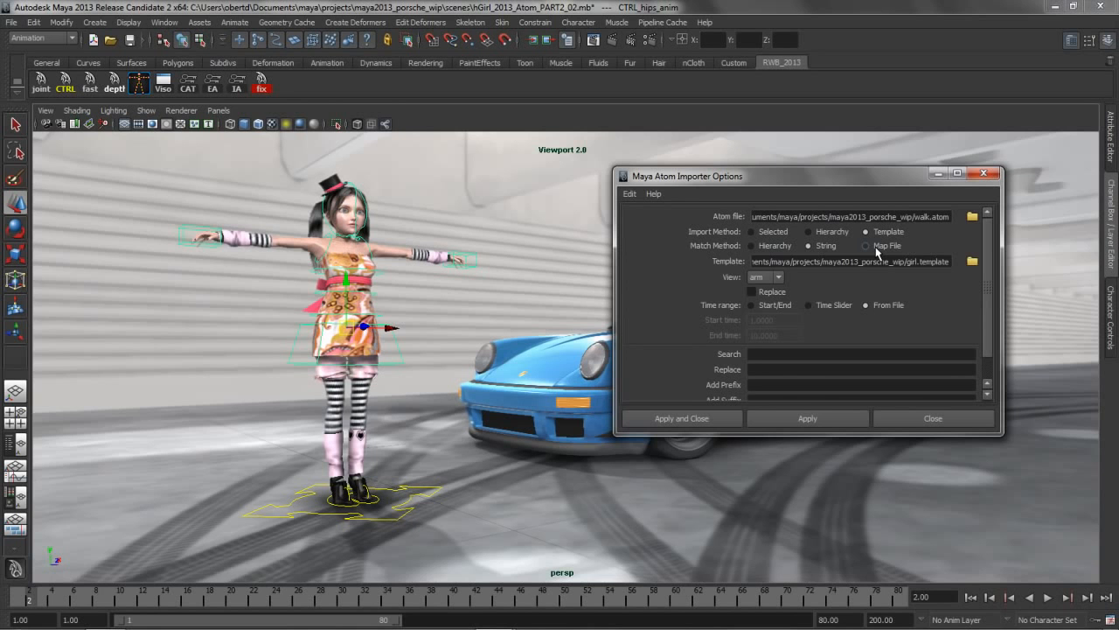
click(804, 419)
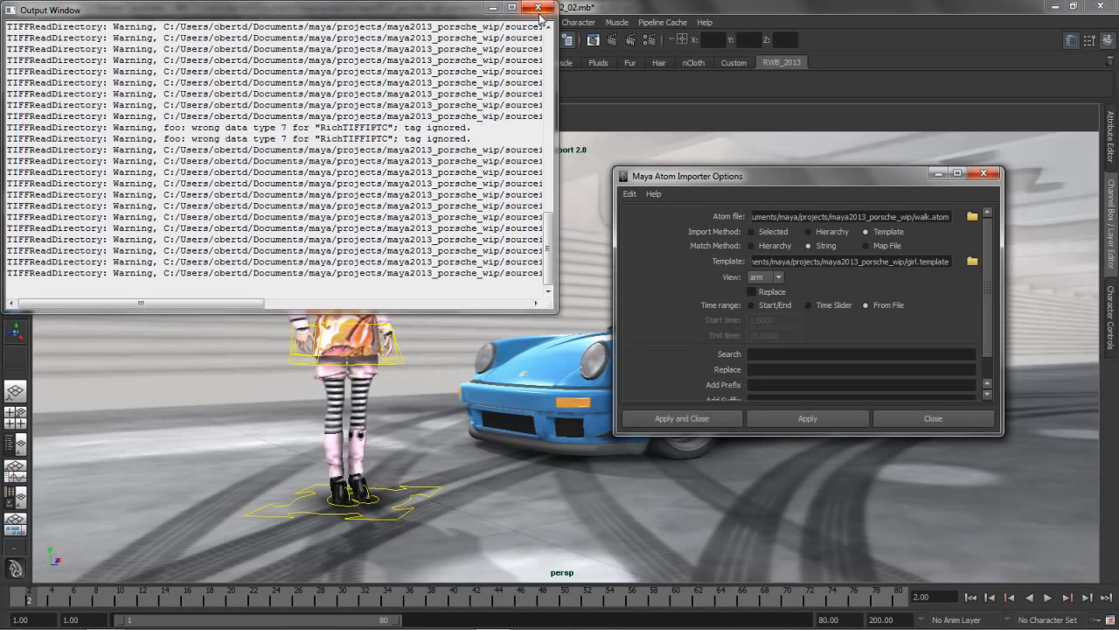
click(535, 9)
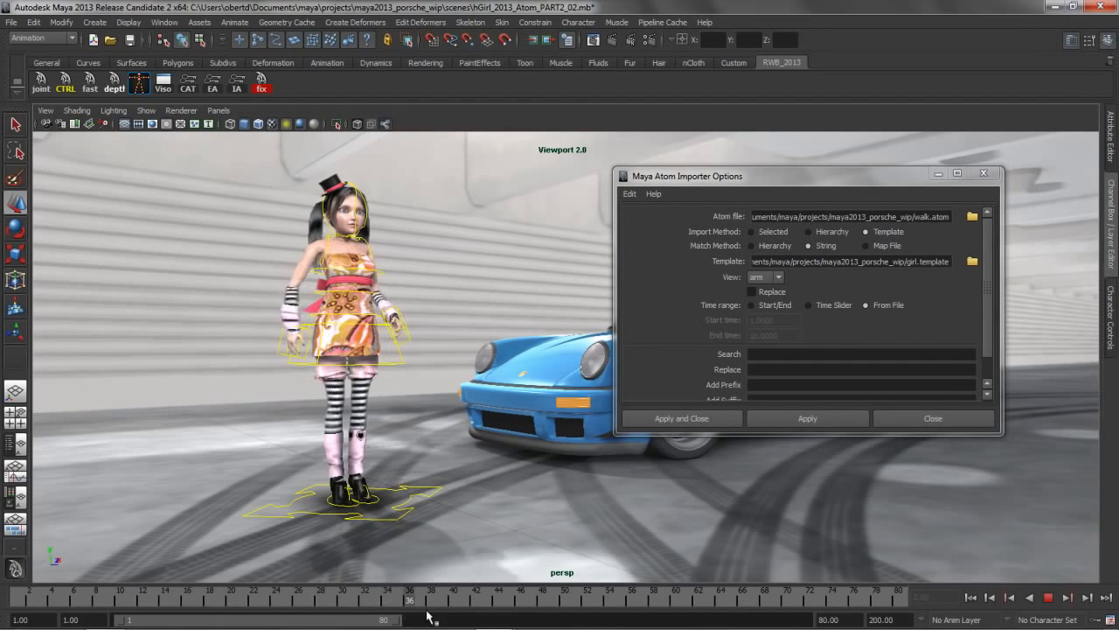
drag(127, 588, 2, 570)
Step: Import the animation with the view set to head onto the CTRL_head control, and play it back
click(767, 277)
click(766, 299)
click(790, 418)
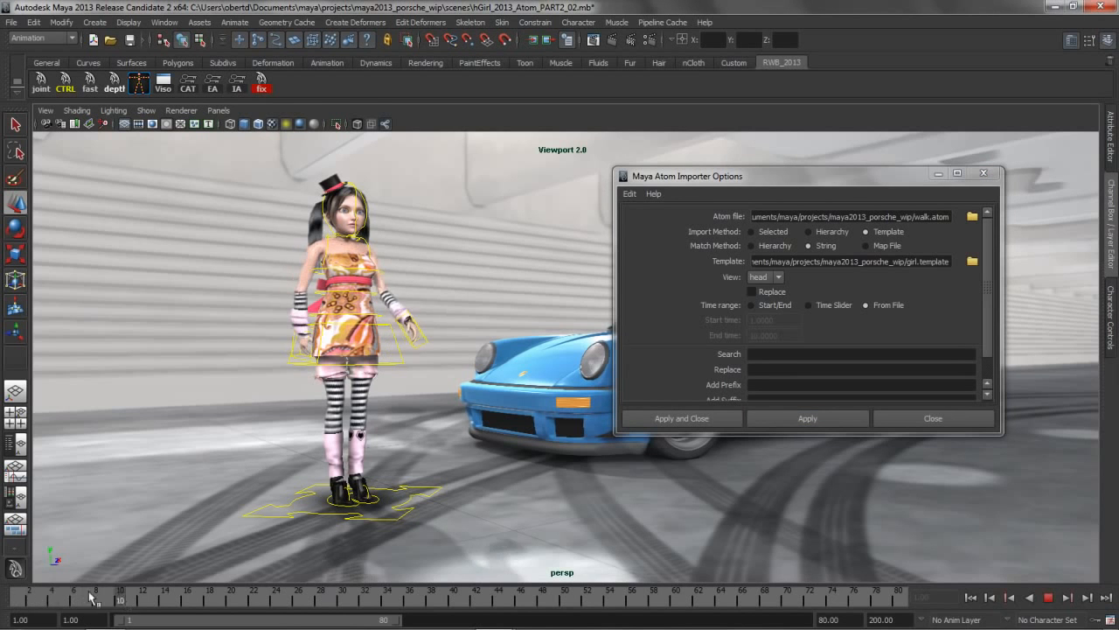
click(361, 193)
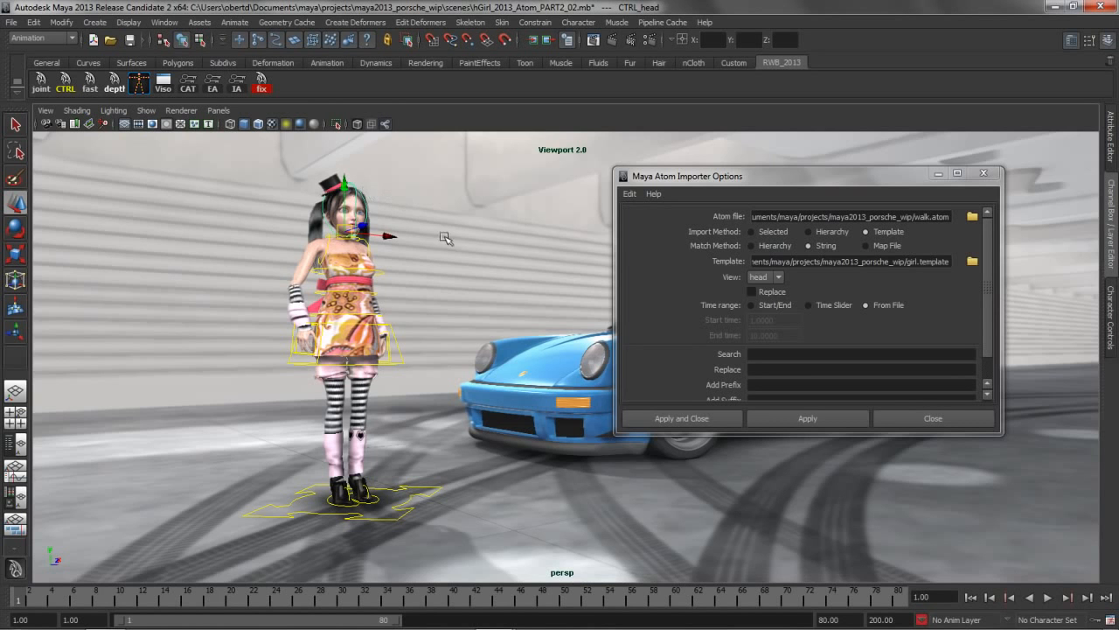
click(794, 421)
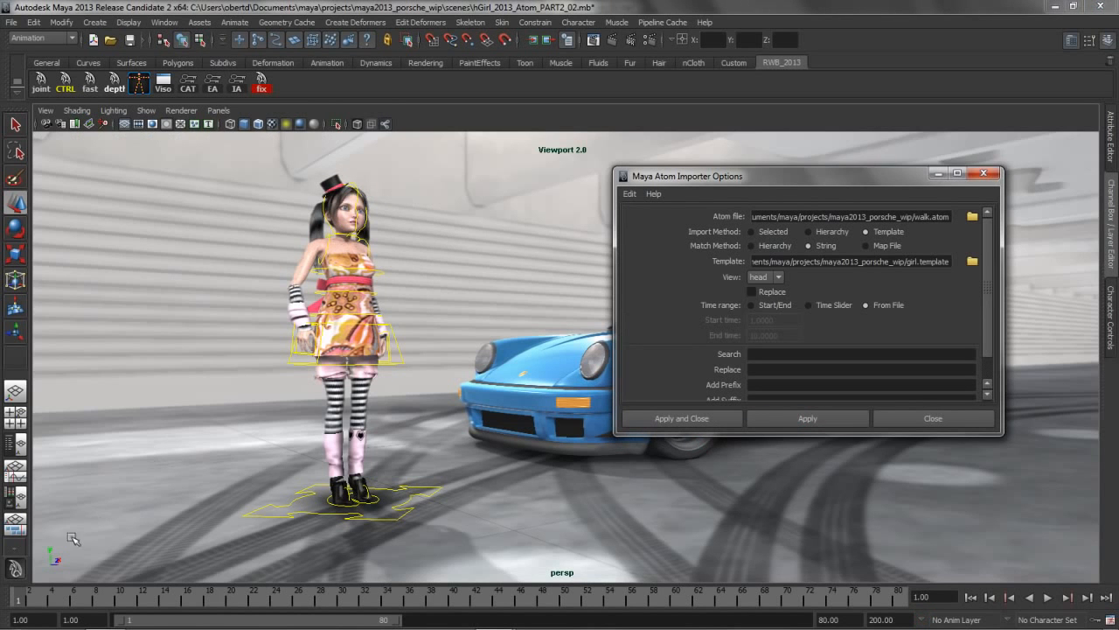
key(alt+v)
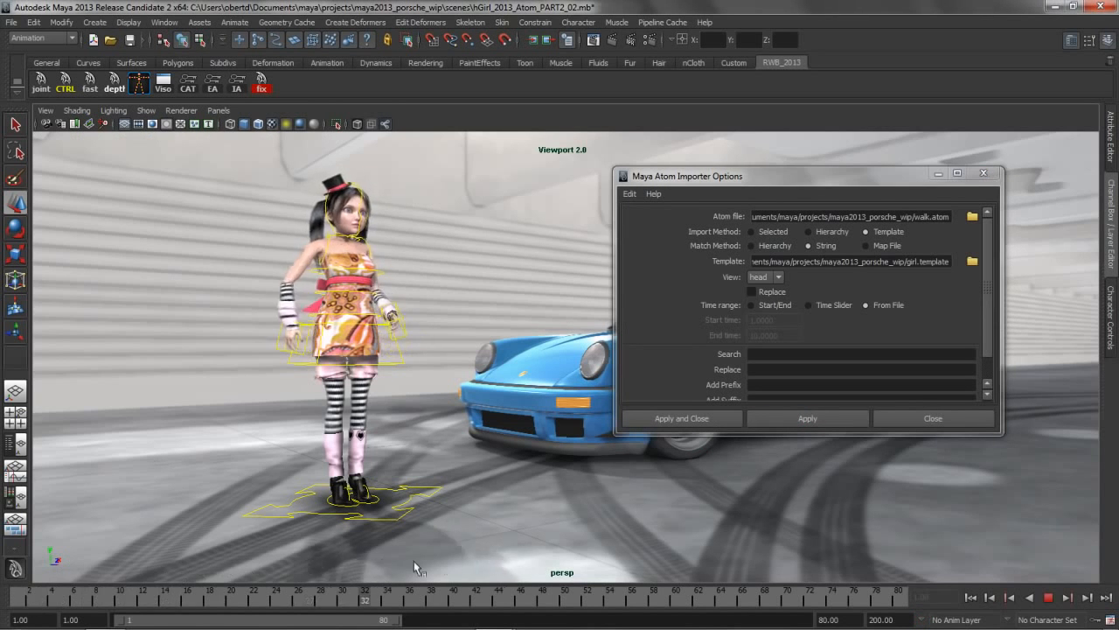
key(alt+v)
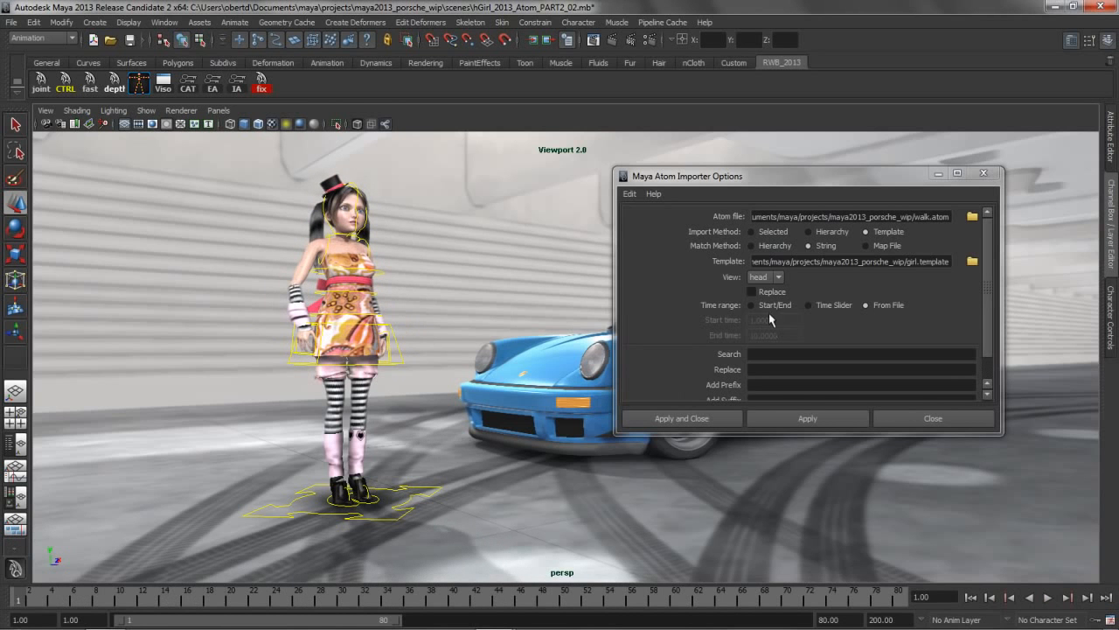
Step: Import the full animation onto CTRL_hips_anim with the view set to None, and scrub to frame 34
click(762, 278)
click(757, 290)
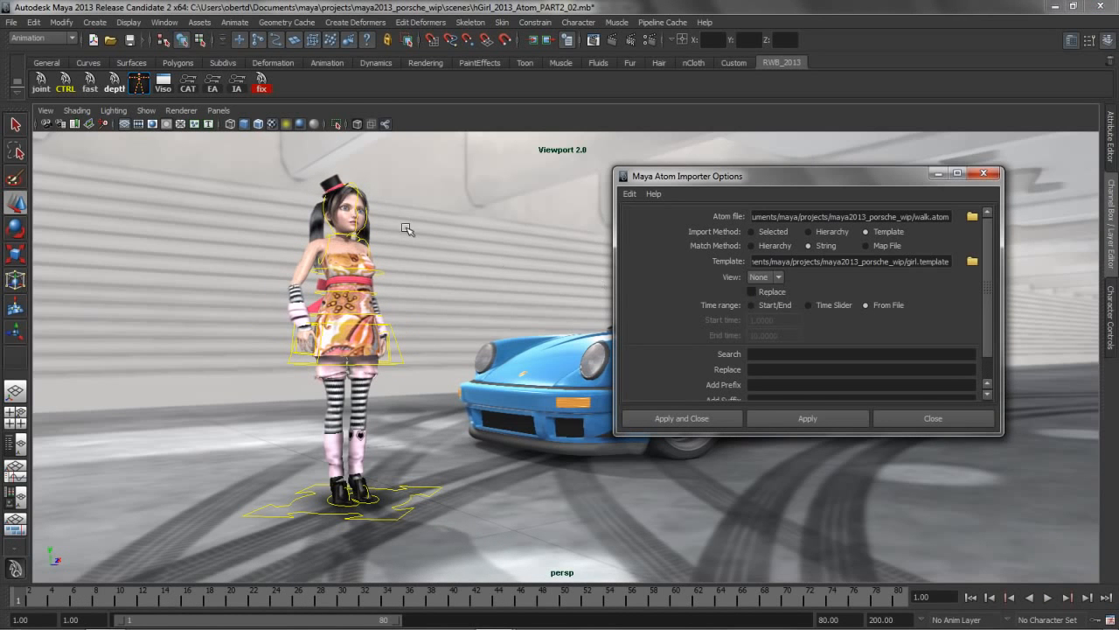
click(427, 362)
click(806, 418)
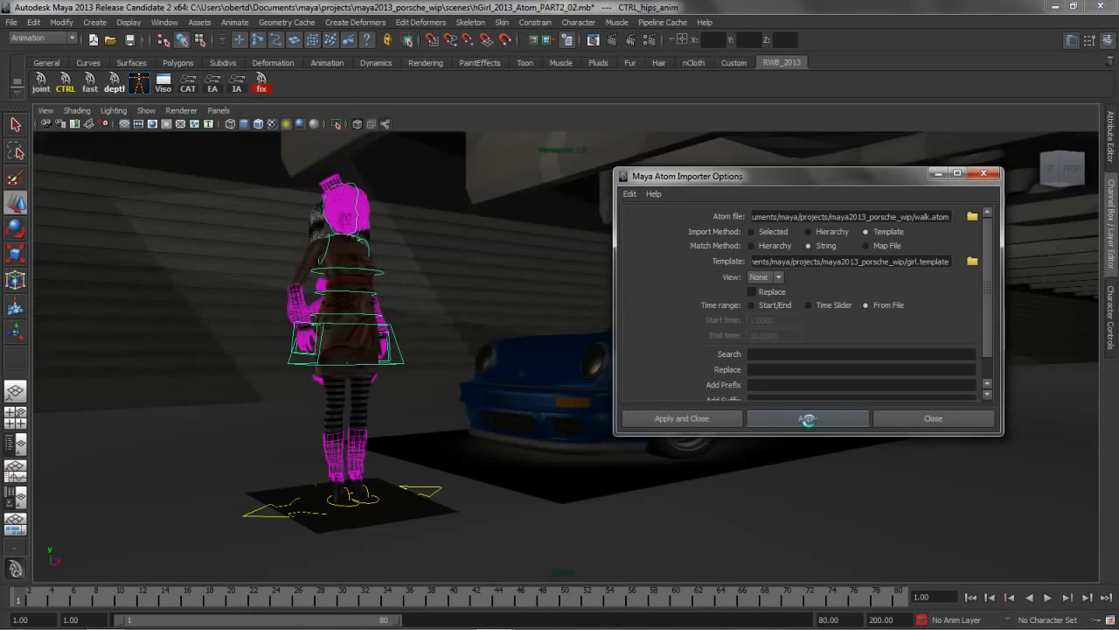
drag(19, 602, 386, 602)
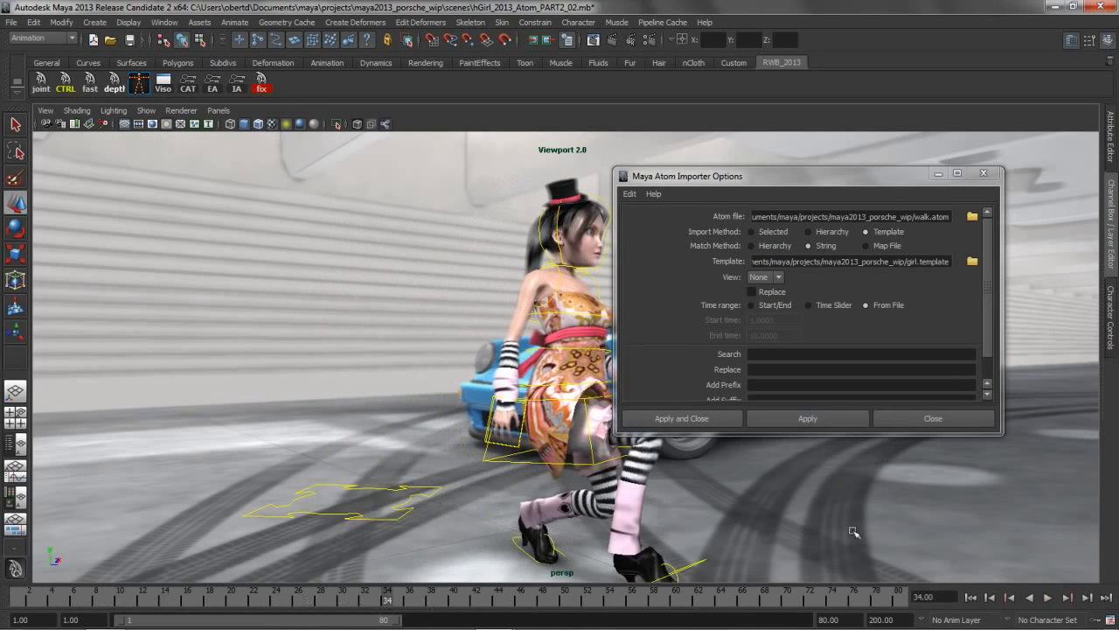
Step: Close the ATOM import options and select AnimLayer1 in the animation layer list
click(933, 419)
click(1112, 319)
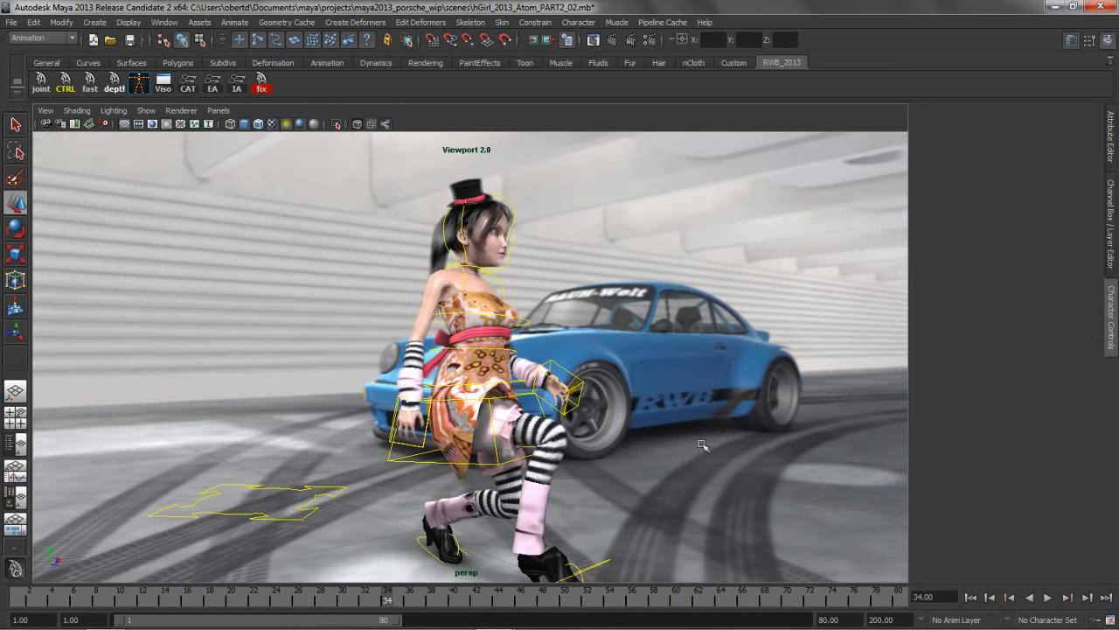
click(1111, 312)
click(1111, 258)
click(1049, 451)
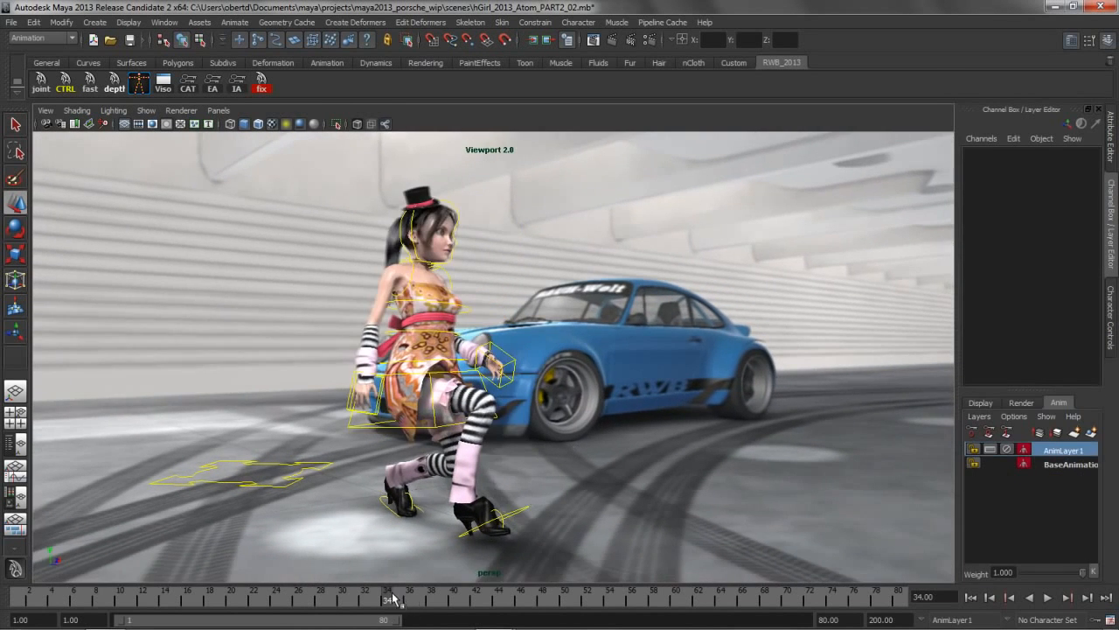
Step: Play back the imported layered walk, go to frame 44, and hide the Channel Box / Layer Editor
key(alt+v)
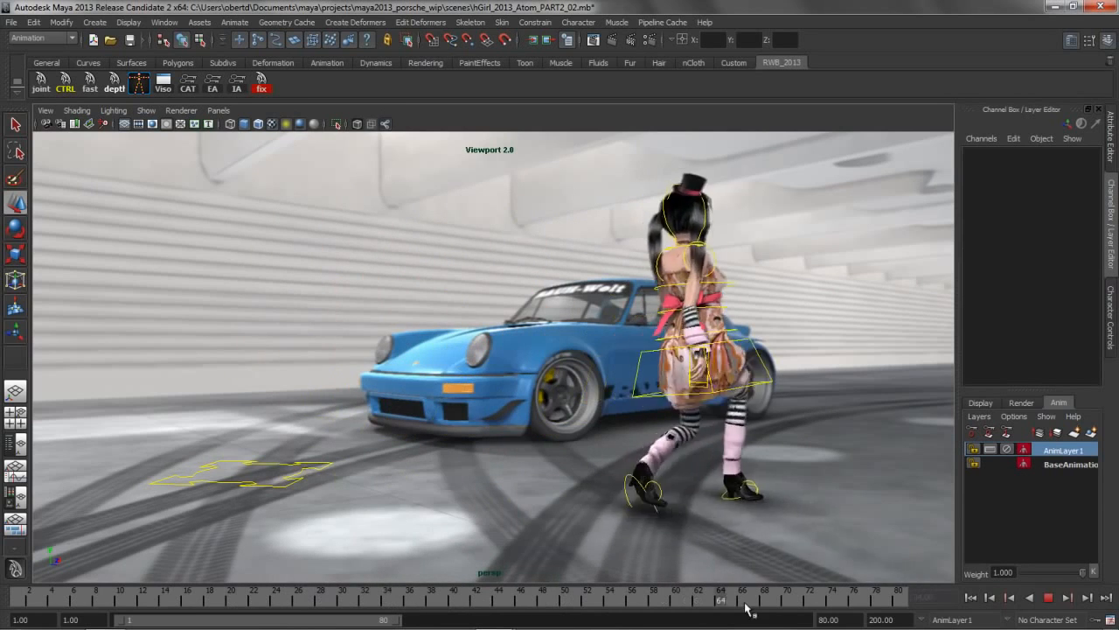
drag(870, 593, 52, 517)
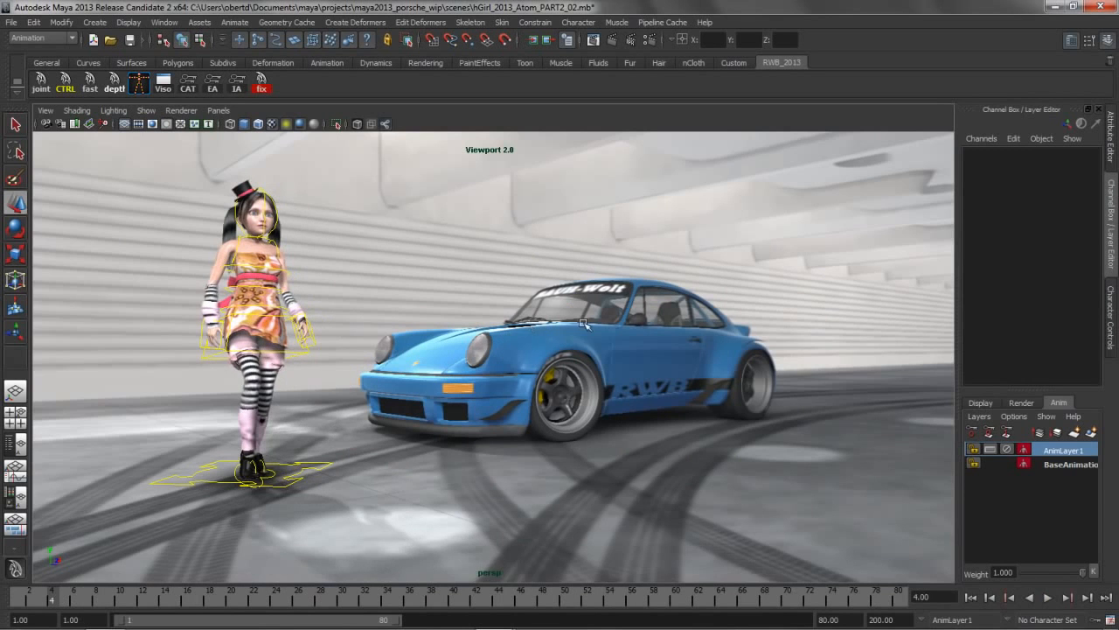
alt+drag(598, 360, 588, 372)
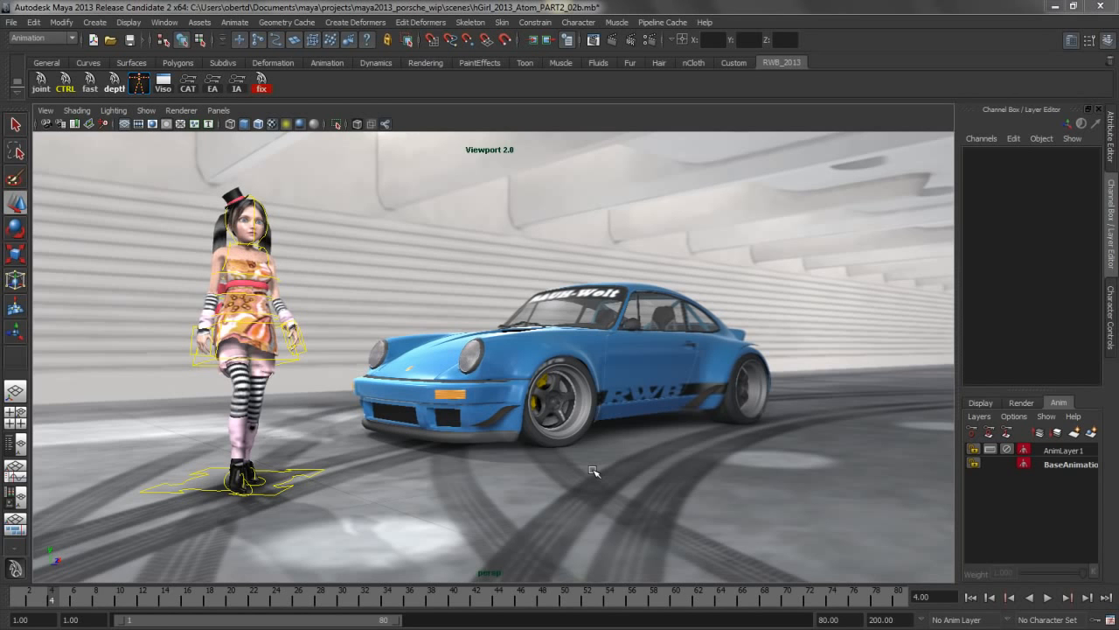
key(alt+v)
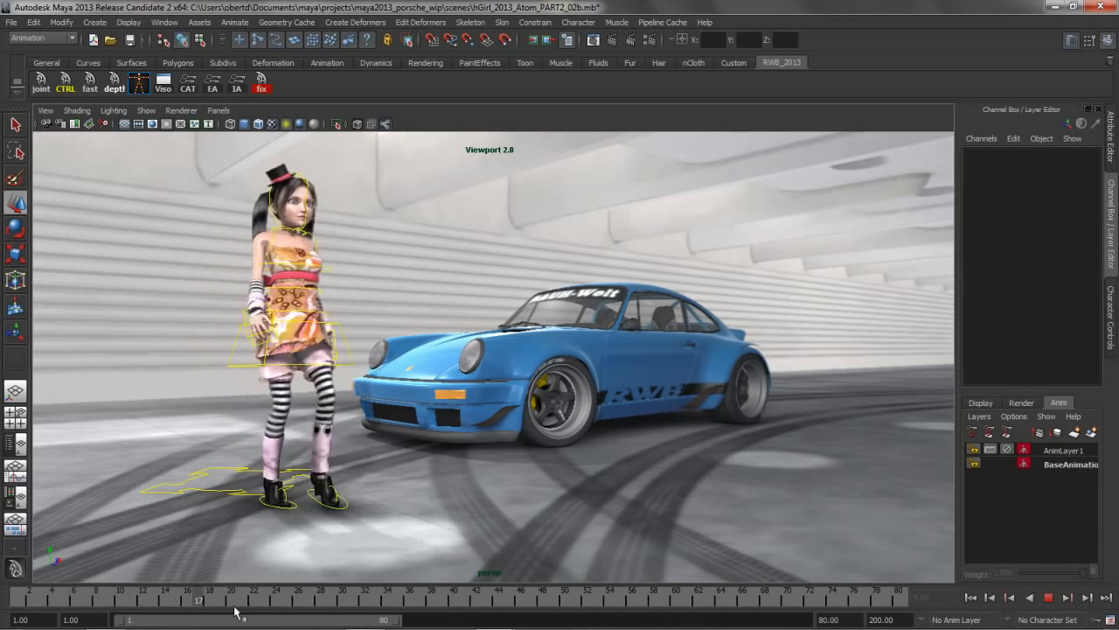
click(498, 598)
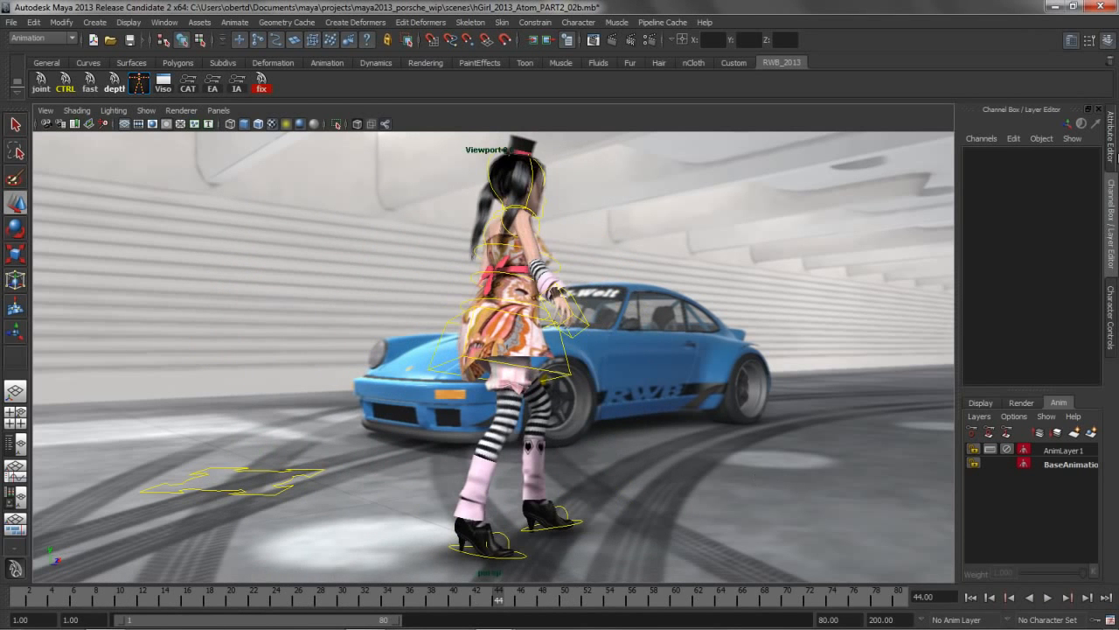
click(1111, 215)
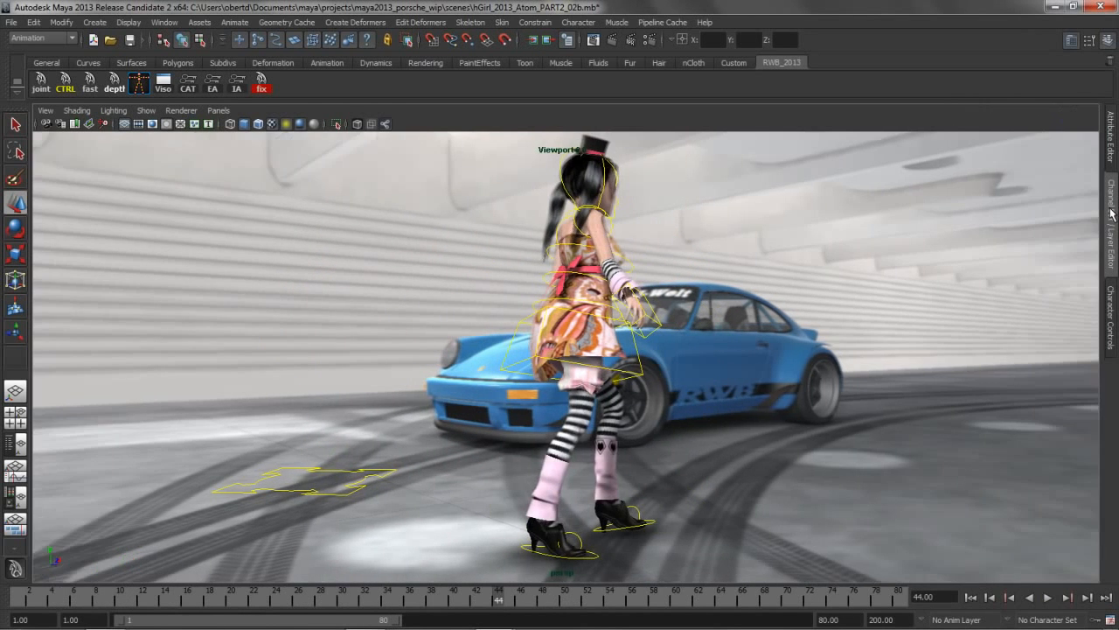
Step: Select the CTRL_master_anim control and create a clip of its animation in the Trax Editor
click(325, 506)
click(15, 524)
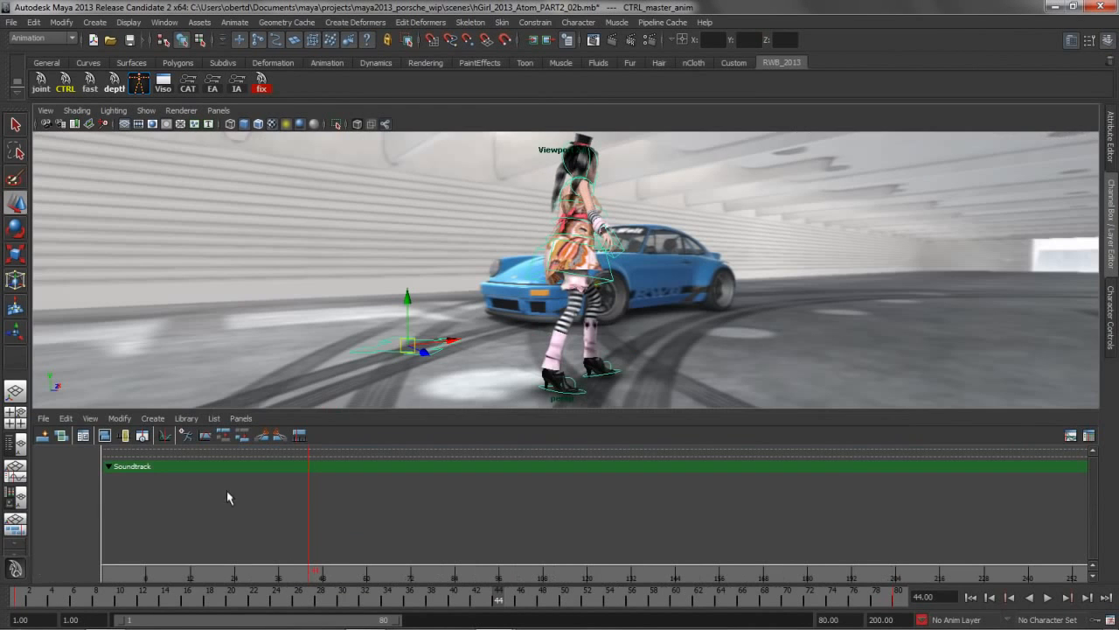
click(42, 435)
Step: Insert the car_90Source clip from the library at frame 86, after the walk clip
drag(316, 601, 461, 577)
click(153, 419)
mouse_move(187, 419)
mouse_move(206, 439)
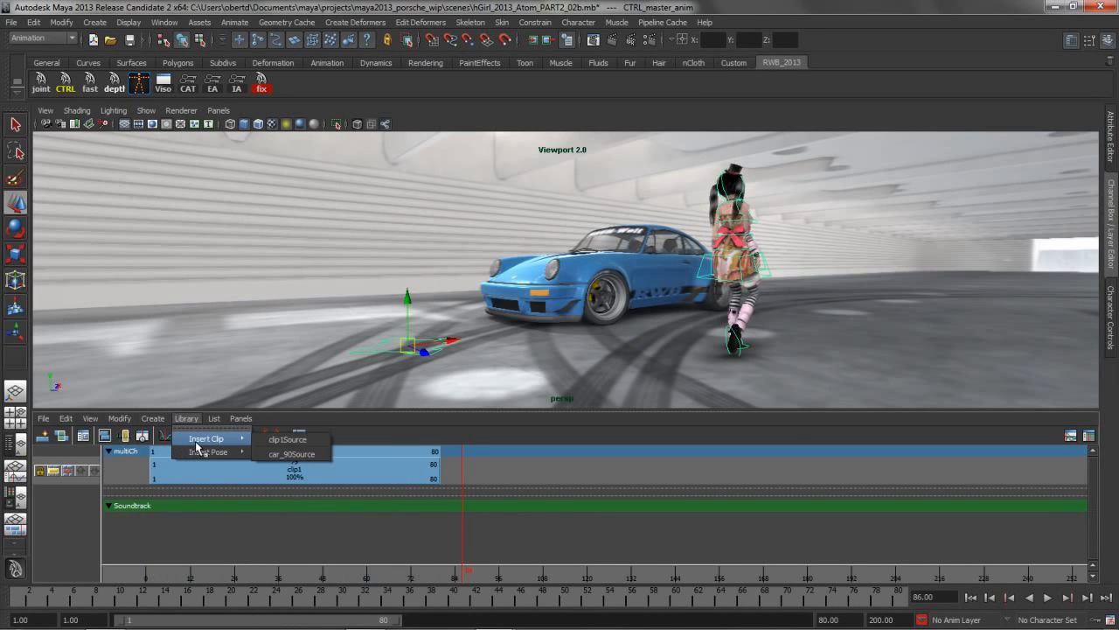
click(290, 454)
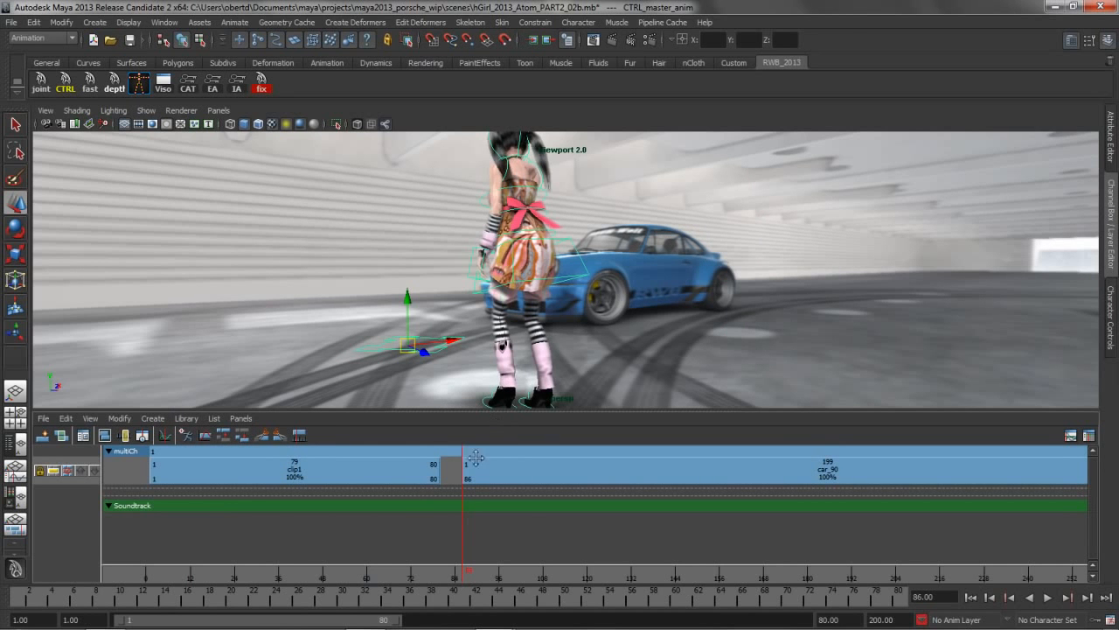
Step: Extend the playback range's end to frame 250 and play the two clips in sequence
drag(457, 572, 492, 572)
click(840, 620)
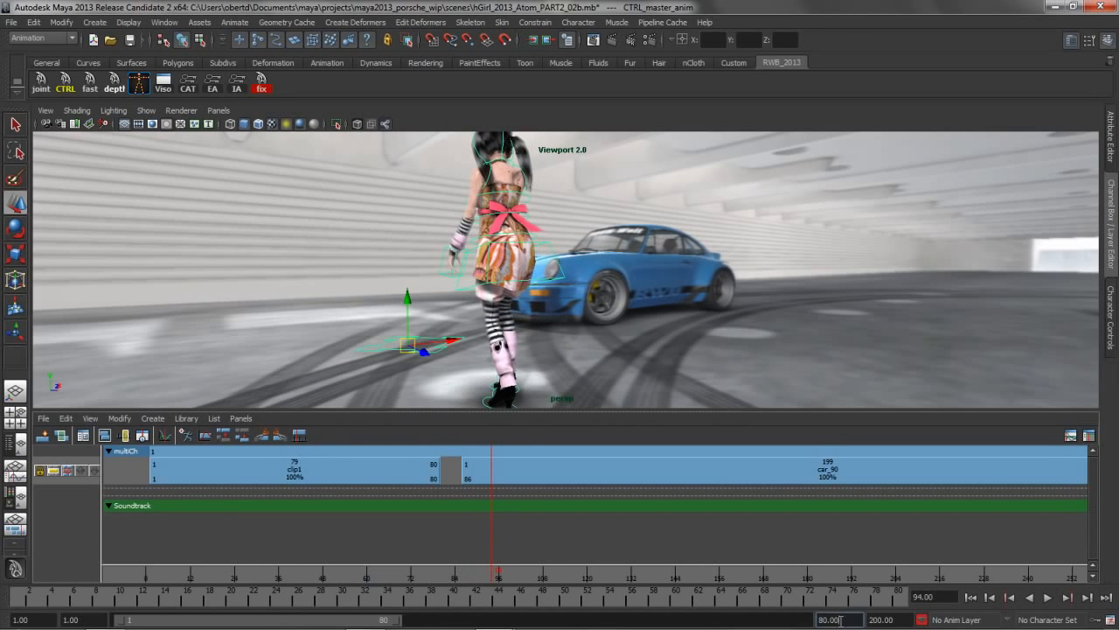
text(250)
key(Return)
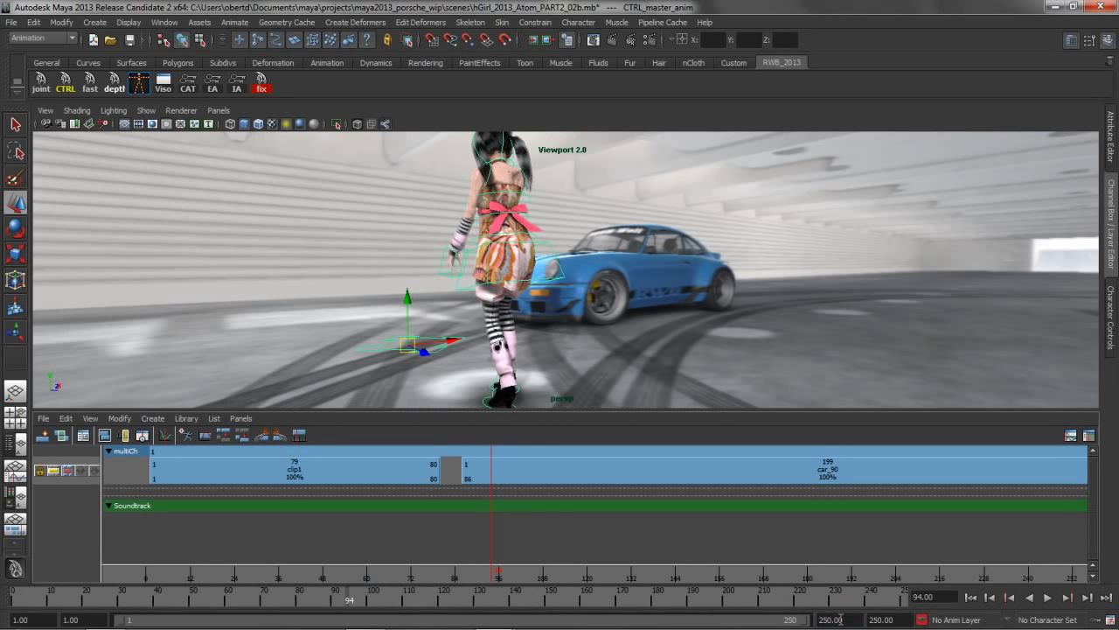
key(alt+v)
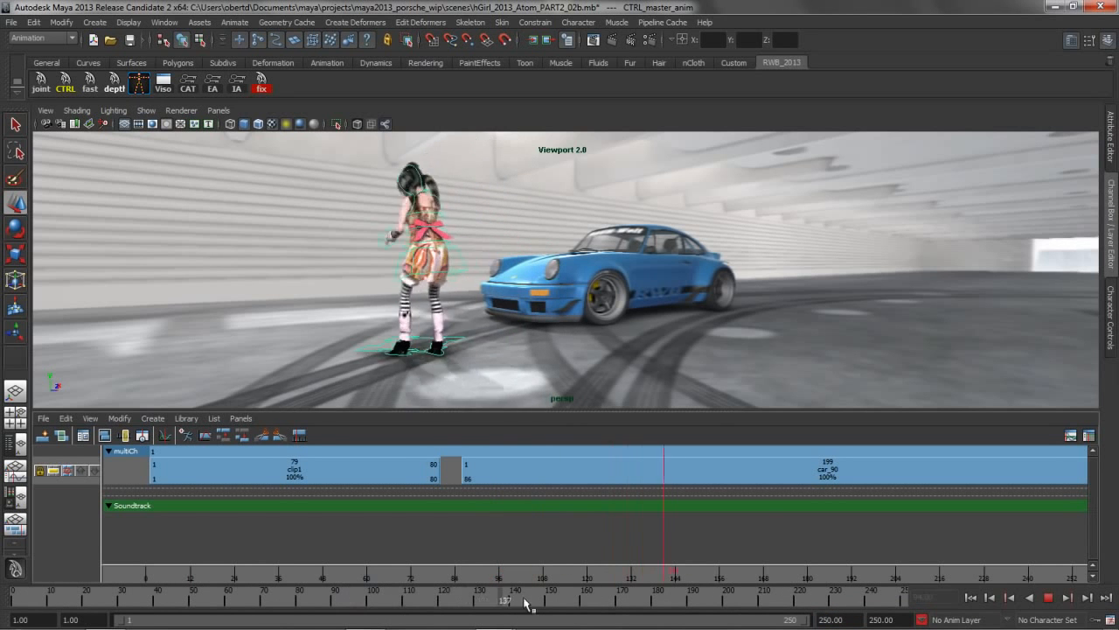
Step: Stop playback at frame 206 and move the whole car across the floor to the girl's crouched getting-in pose
key(alt+v)
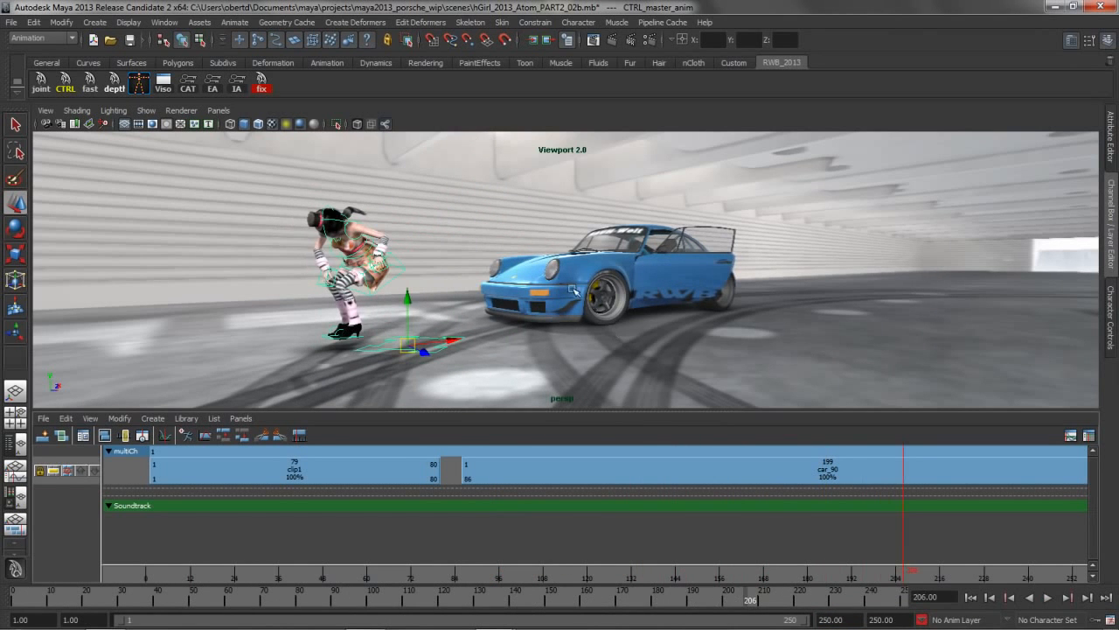
click(575, 281)
key(Up)
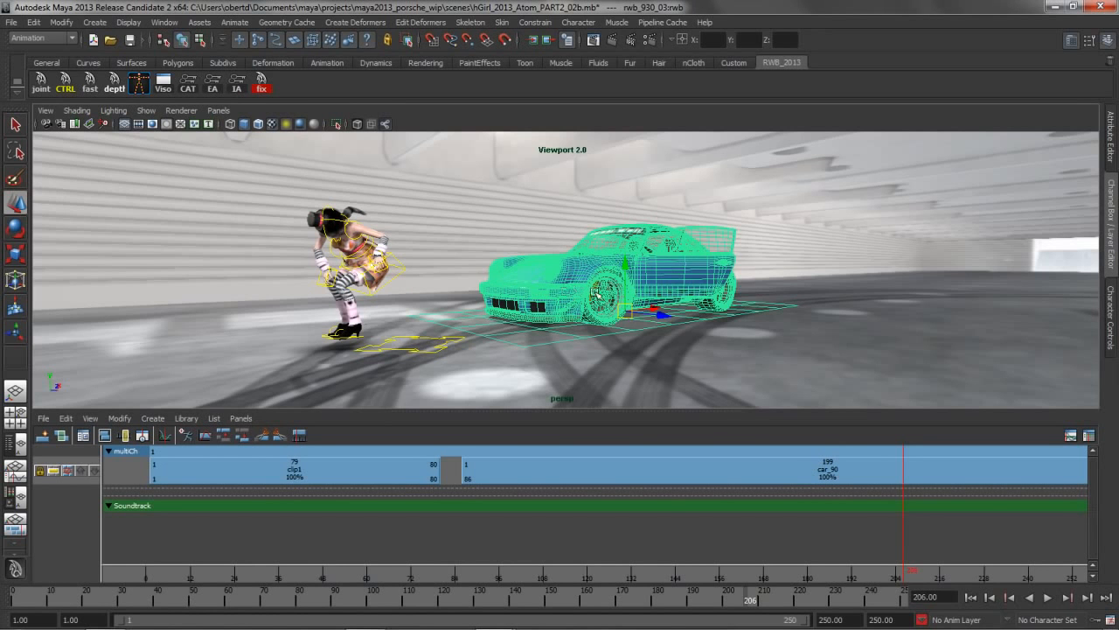
shift+middle_drag(641, 334, 327, 362)
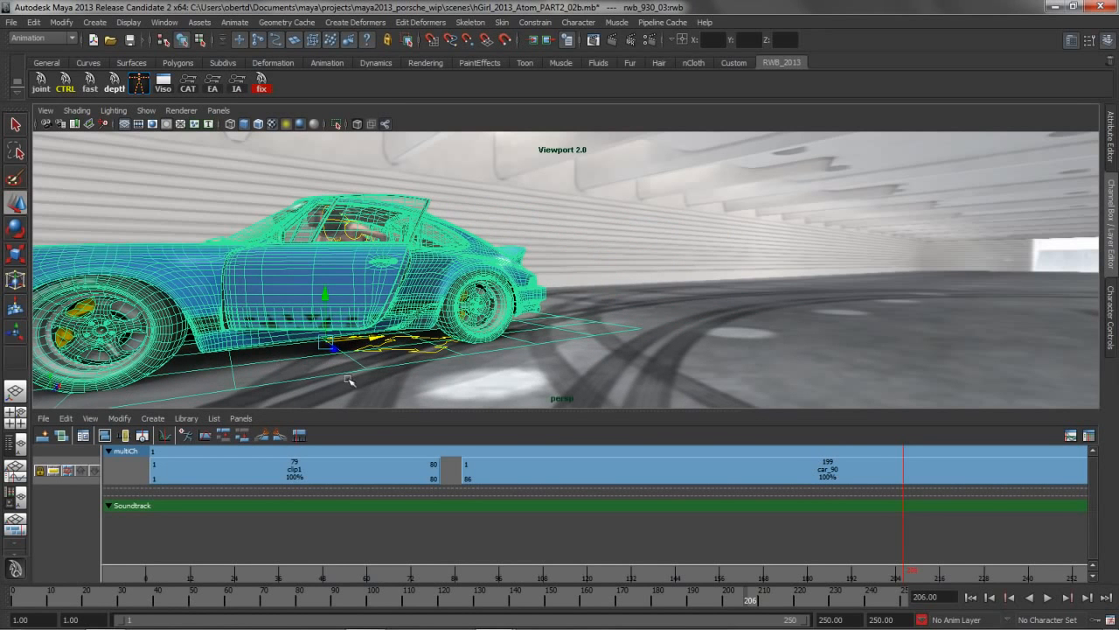
click(705, 376)
Step: Go to frame 71 and view the walking girl together with the repositioned car
drag(745, 603, 267, 591)
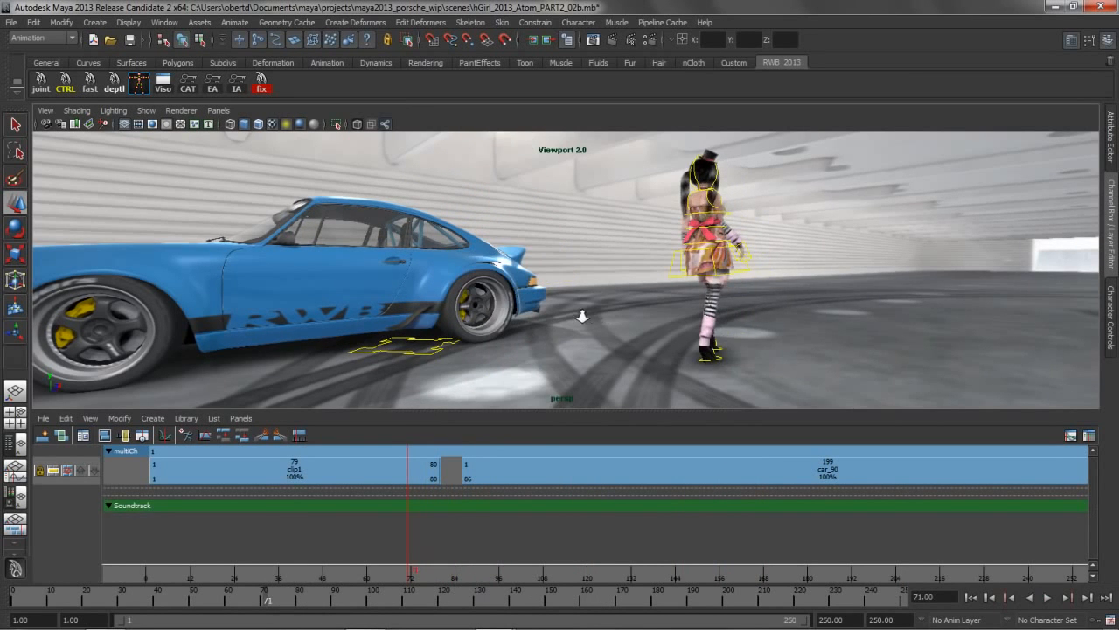
alt+right_drag(592, 316, 523, 380)
alt+middle_drag(523, 380, 548, 375)
mouse_move(569, 384)
alt+right_down()
mouse_move(549, 382)
mouse_move(574, 382)
alt+right_up()
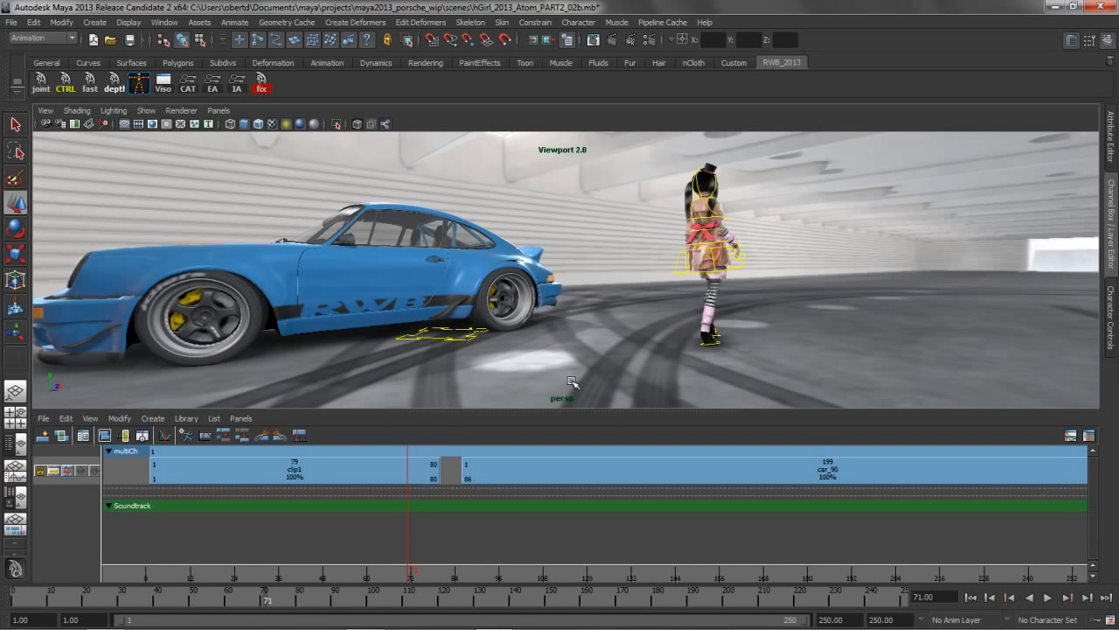
mouse_move(414, 575)
mouse_down()
mouse_move(485, 573)
mouse_move(408, 572)
mouse_up()
drag(473, 331, 453, 357)
click(304, 474)
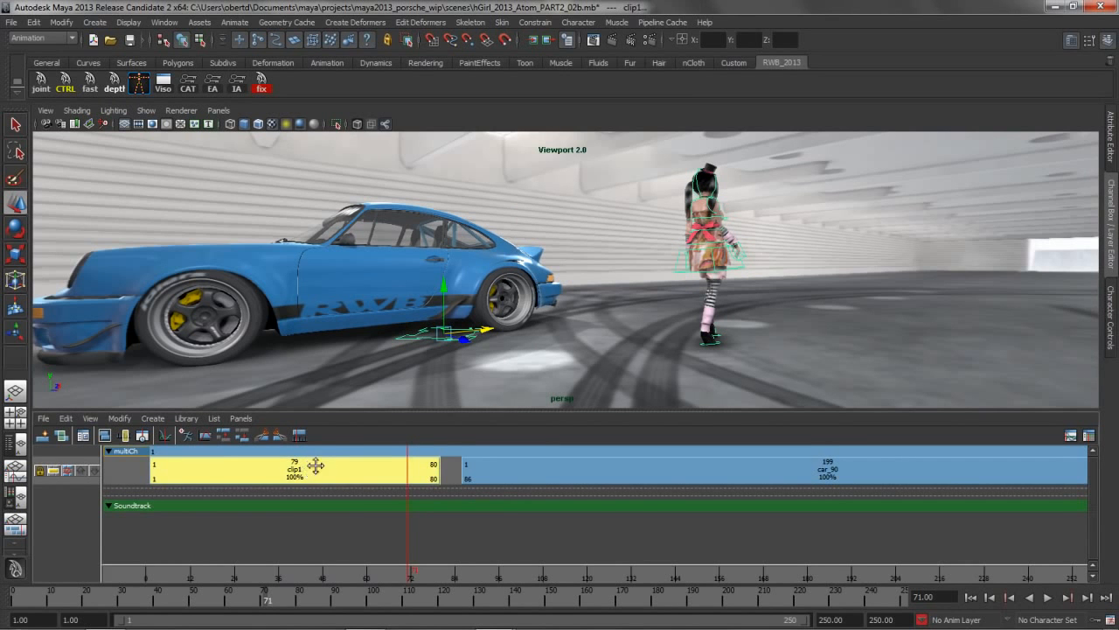
key(space)
drag(236, 439, 260, 406)
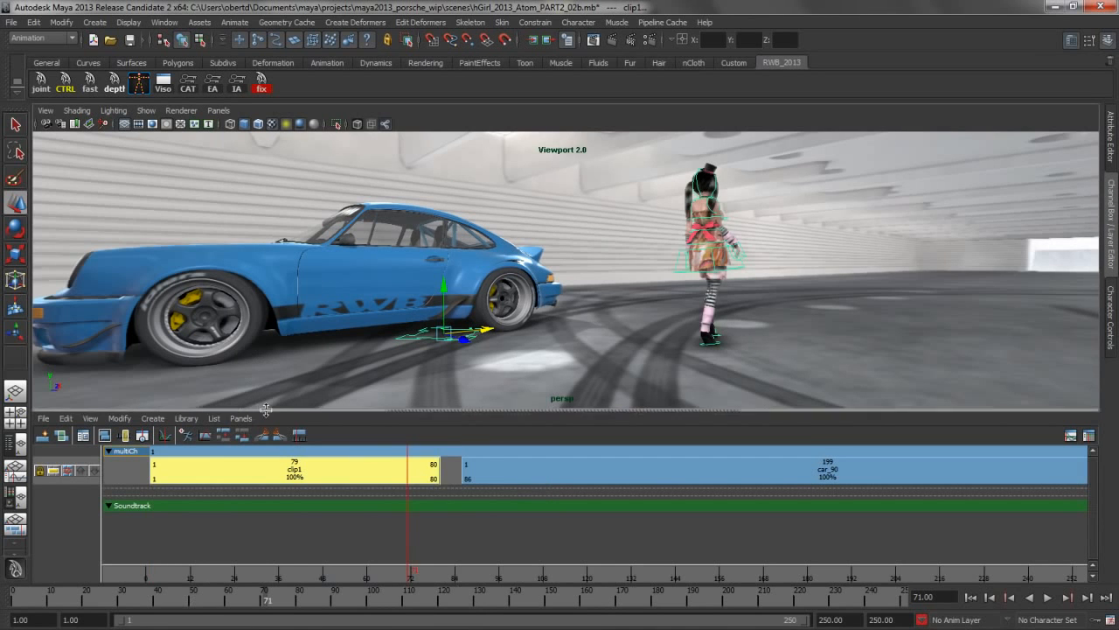
click(813, 281)
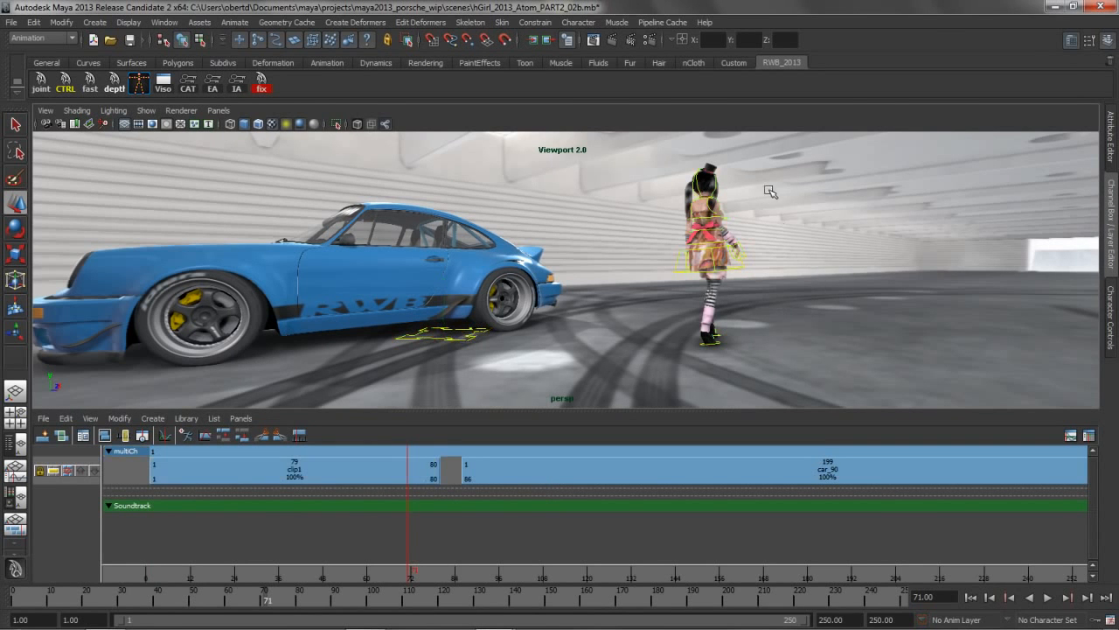
key(space)
drag(806, 180, 806, 528)
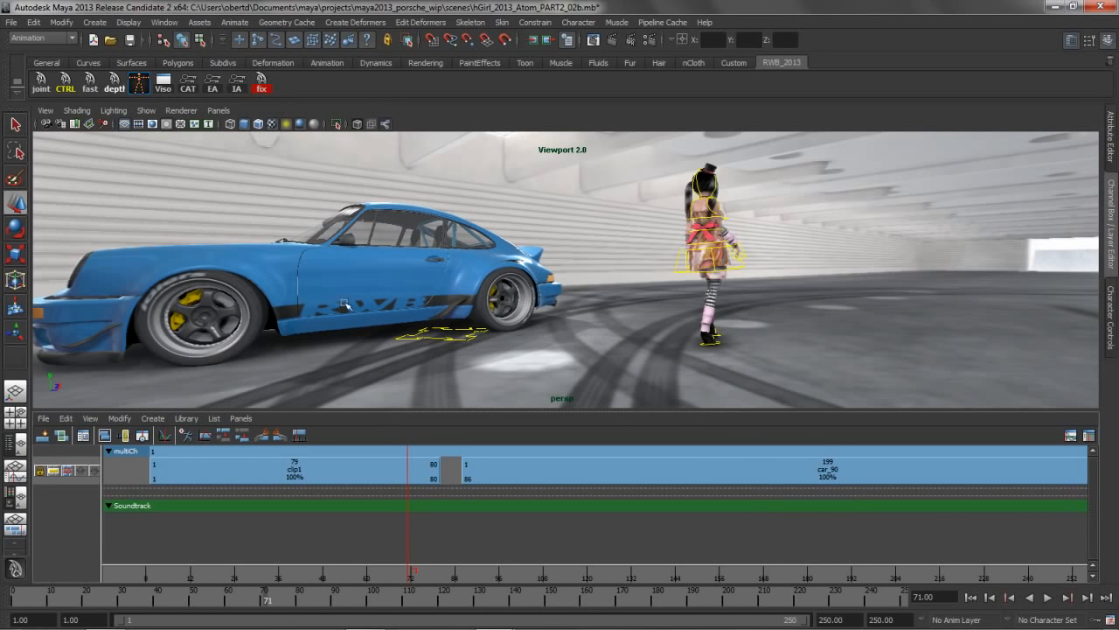
Step: Go to frame 29, hide the girl's rig controls and display her skeleton joints instead
drag(407, 566, 253, 563)
alt+drag(466, 351, 490, 327)
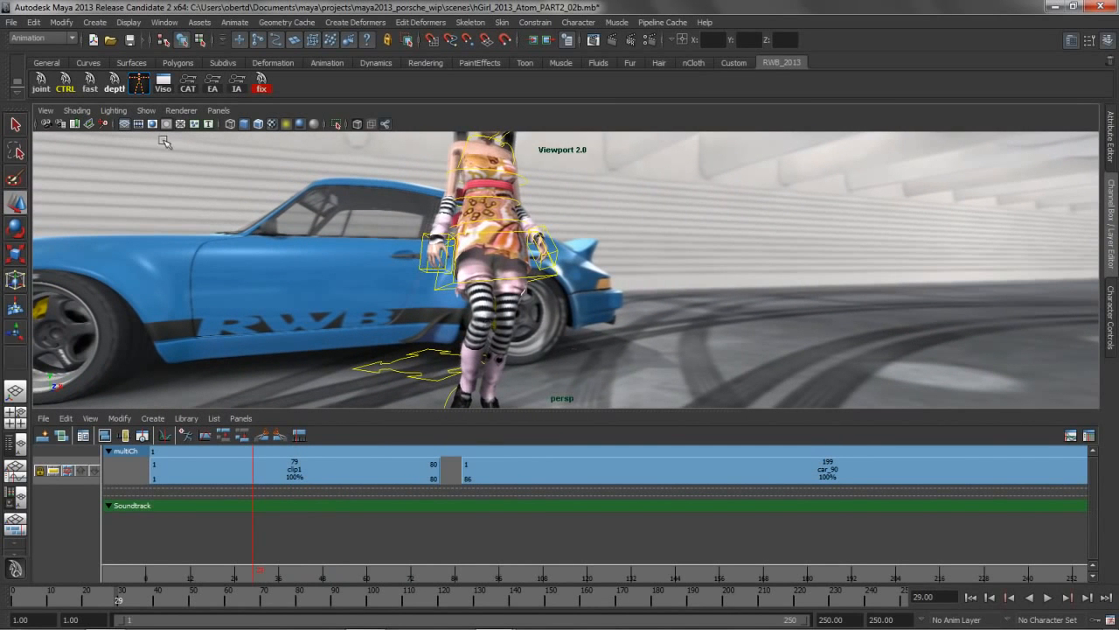
click(65, 84)
alt+right_drag(553, 287, 505, 285)
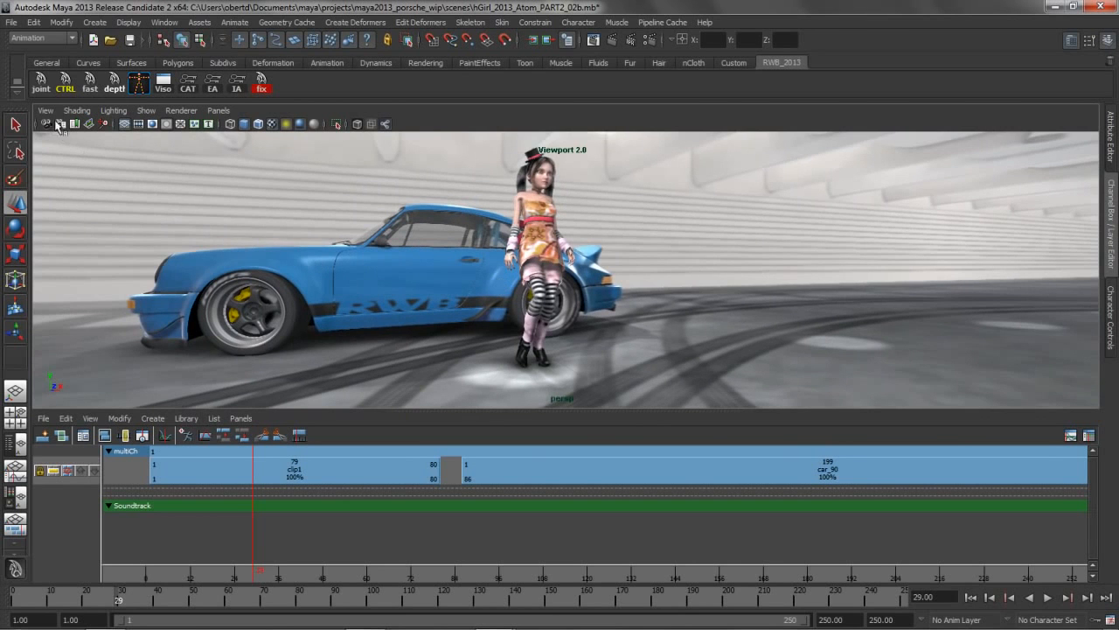
click(116, 88)
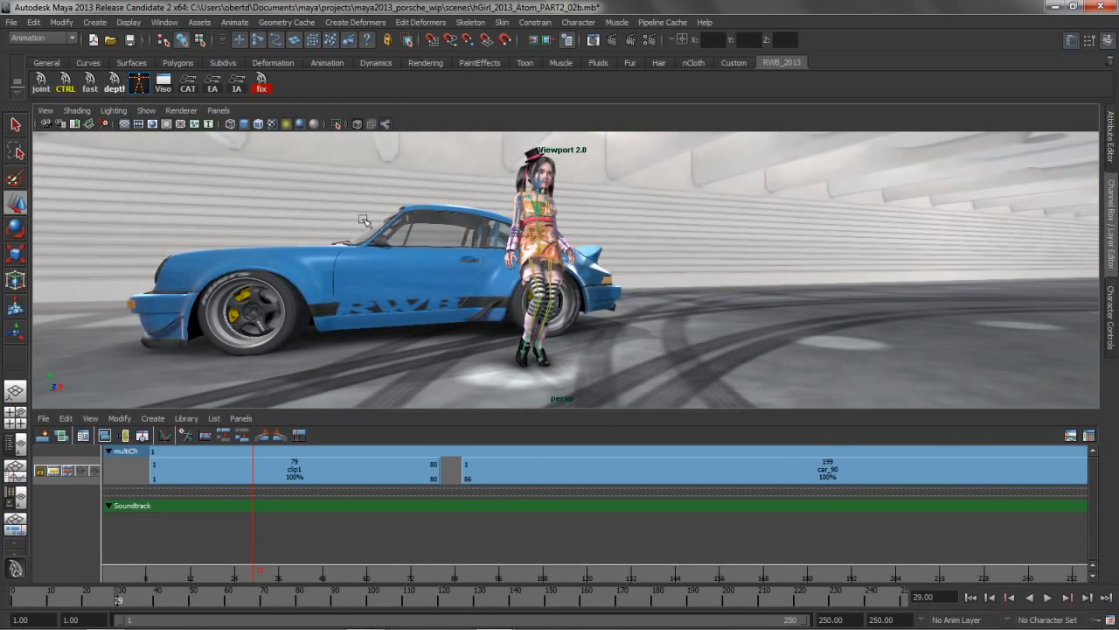
Step: Try to set the girl's hips joint as the clip ghost root for clip1
click(540, 253)
click(367, 475)
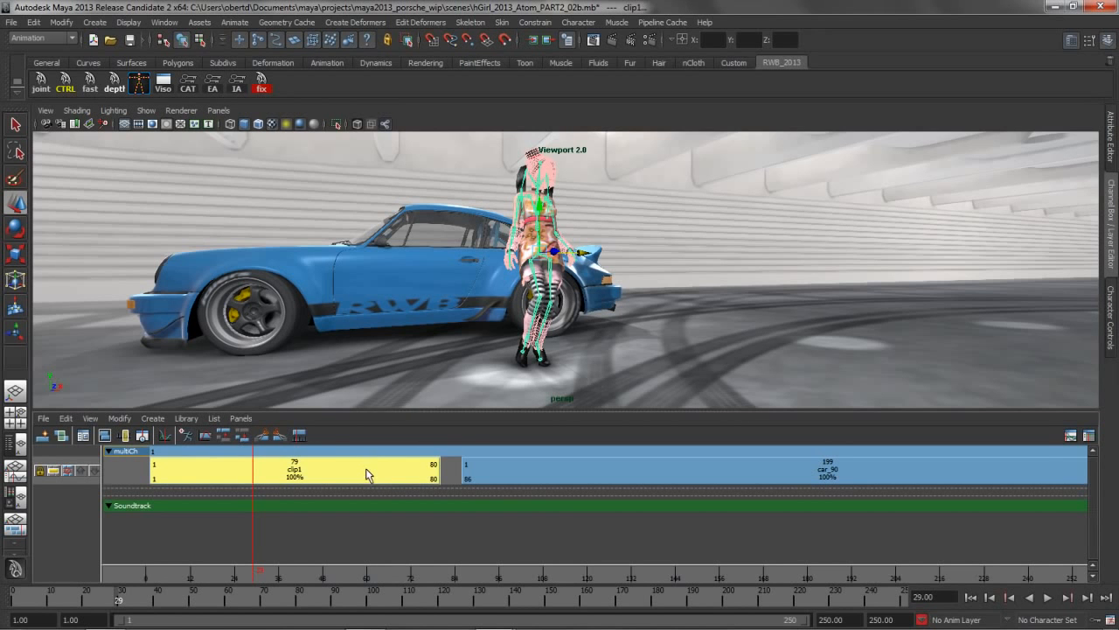
key(space)
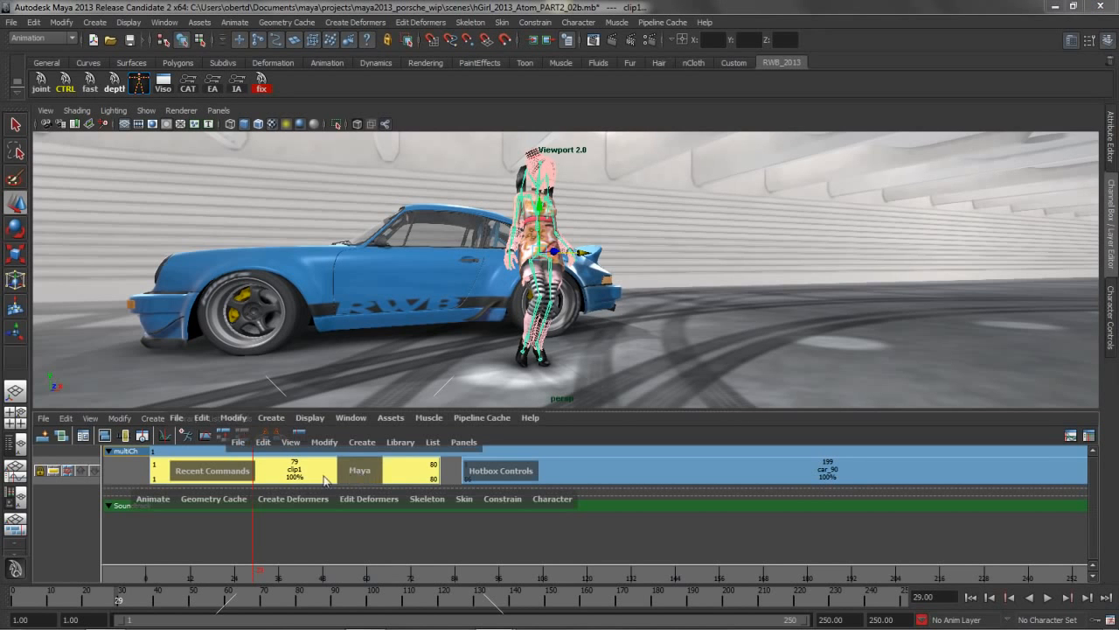
click(266, 449)
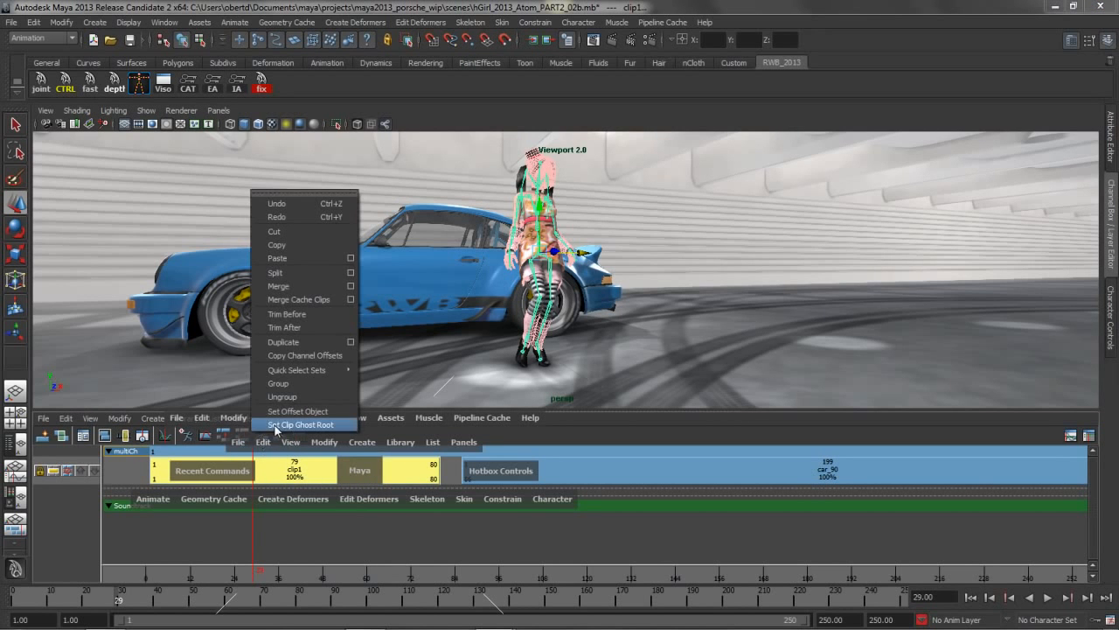
click(320, 426)
click(345, 517)
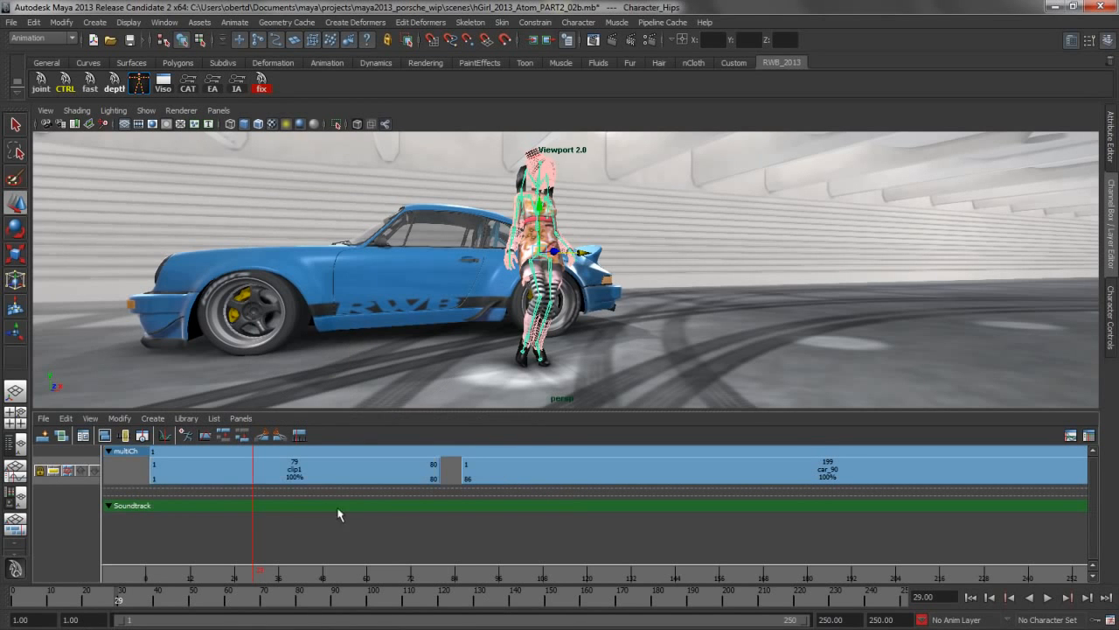
right_click(317, 474)
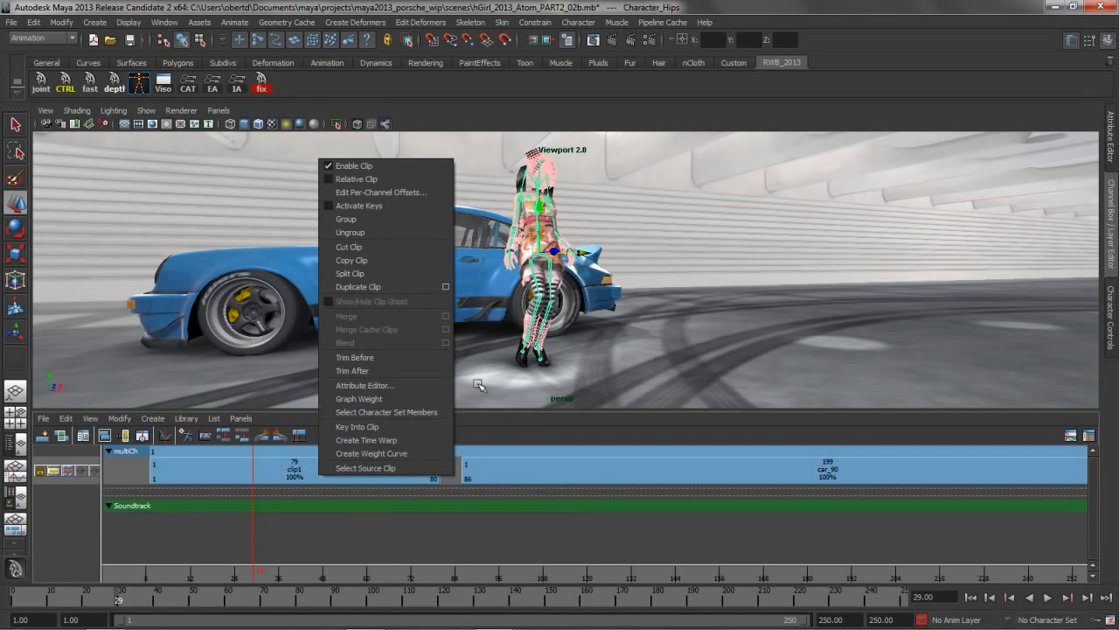
click(699, 366)
Step: Set the hips joint as the clip ghost root for clip1 and show that clip's ghost
click(536, 252)
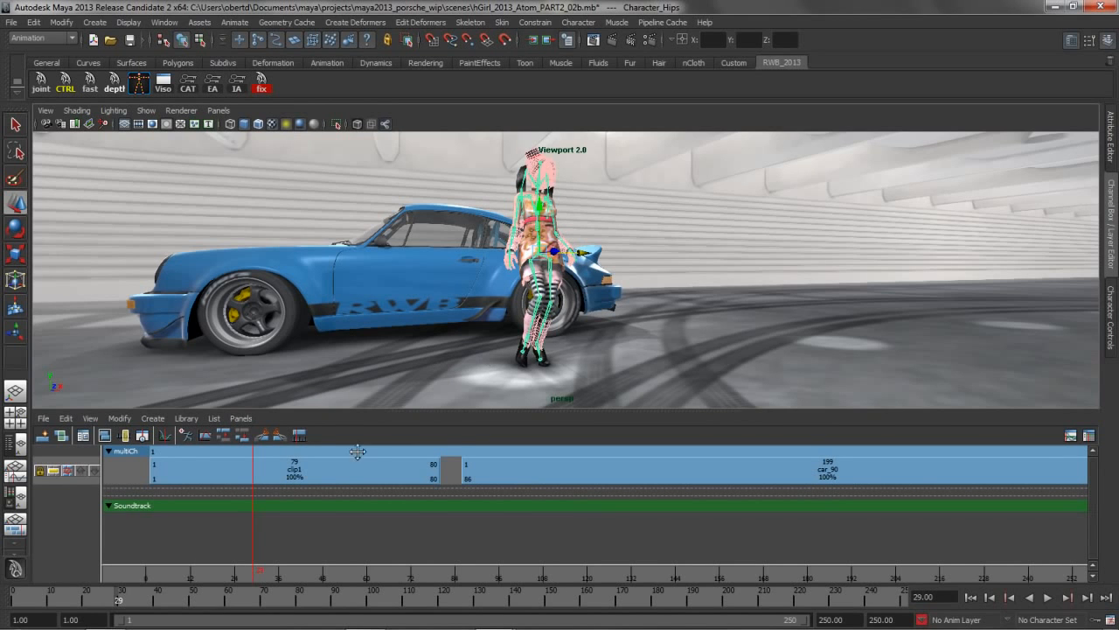
click(347, 470)
key(space)
drag(249, 444, 271, 429)
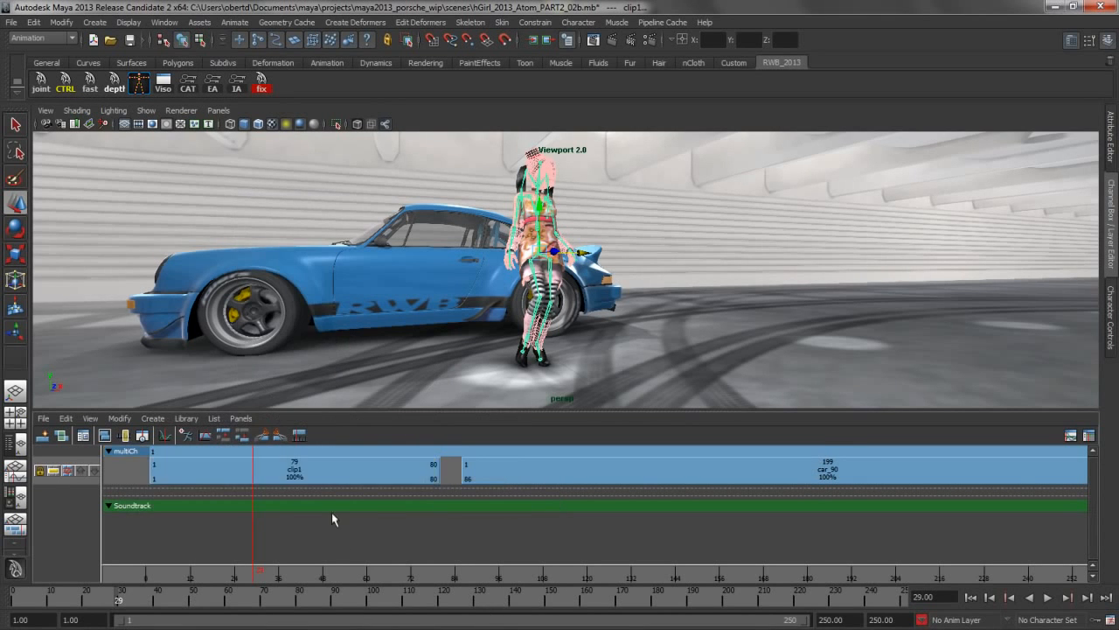
right_click(325, 473)
click(367, 303)
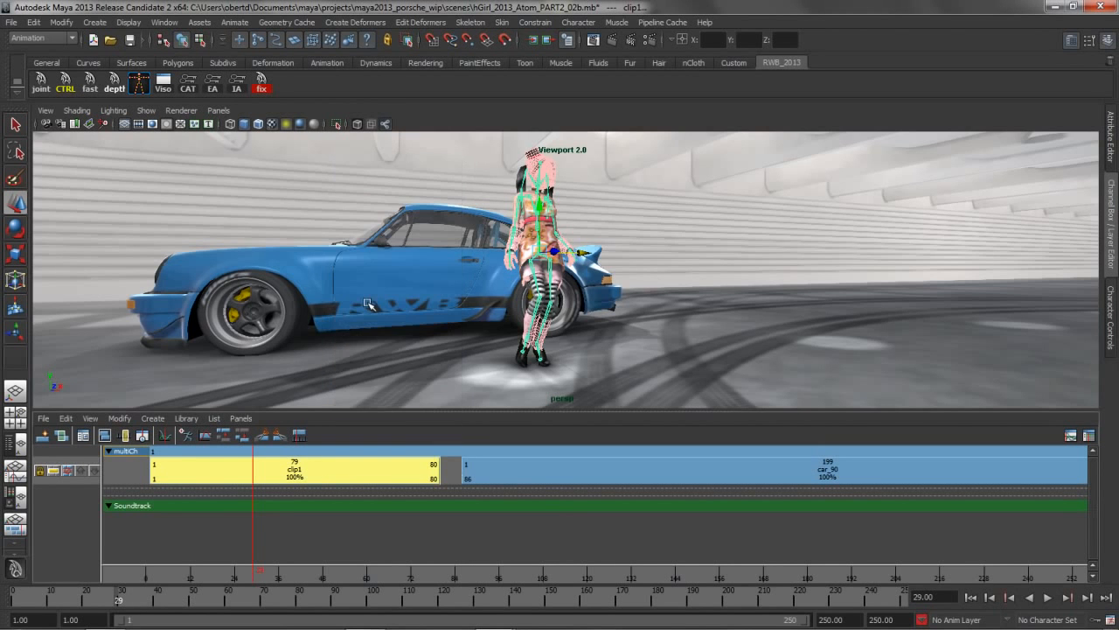
alt+drag(590, 271, 619, 280)
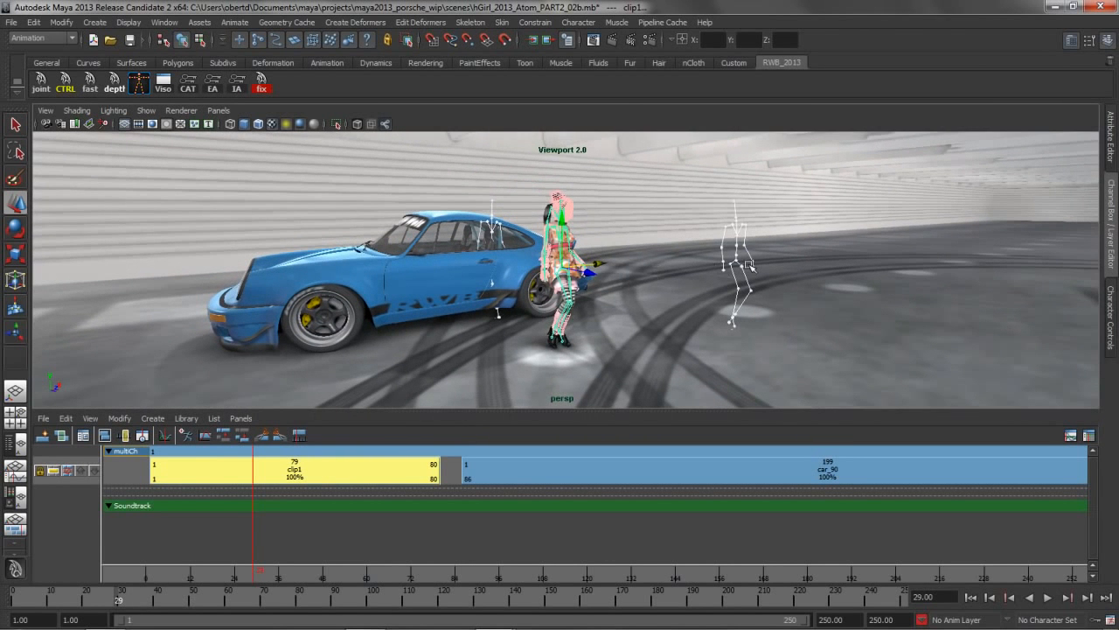
Step: Go to frame 43 and show the clip ghost for the car_90 clip
mouse_move(247, 573)
mouse_down()
mouse_move(183, 573)
mouse_move(408, 574)
mouse_move(469, 589)
mouse_move(303, 575)
mouse_up()
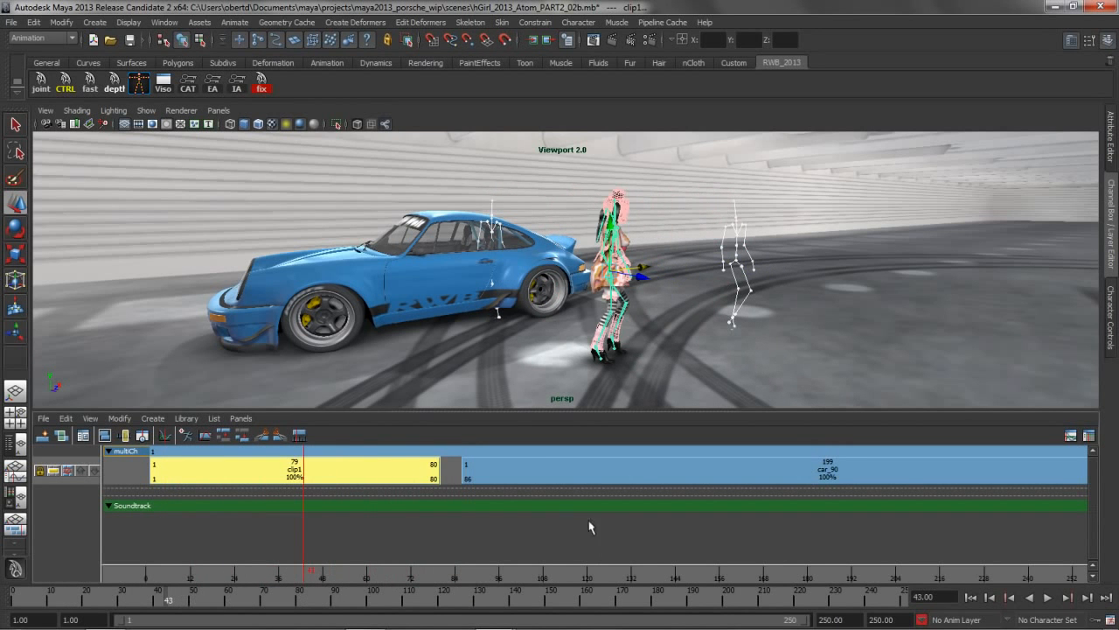
click(542, 465)
right_click(542, 465)
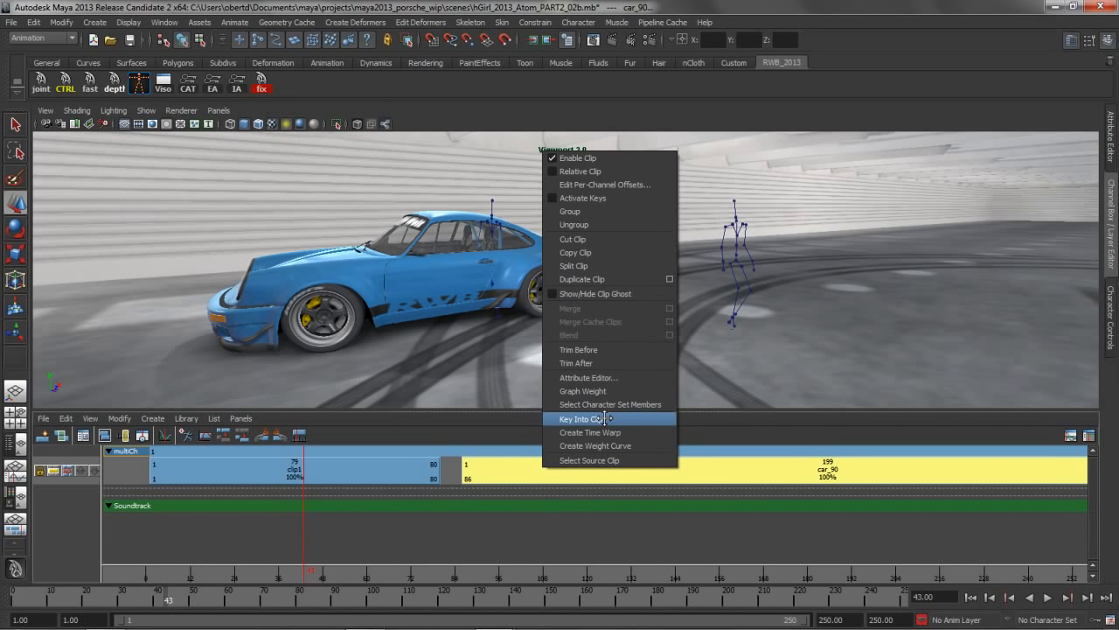
click(612, 294)
Step: Select the clip1 ghost and move it across the floor toward the front of the car
alt+right_drag(709, 294, 657, 298)
click(725, 270)
alt+right_drag(606, 352, 561, 342)
drag(547, 301, 339, 373)
alt+right_drag(485, 361, 427, 358)
alt+drag(426, 359, 385, 358)
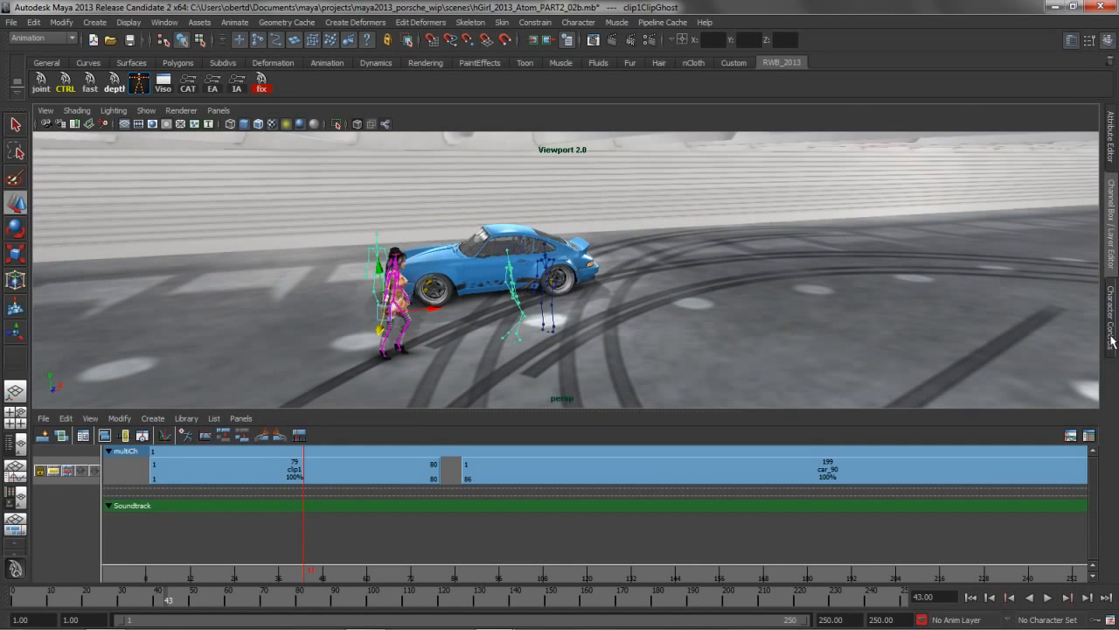
Step: Open the Channel Box and set the clip1 ghost's Rotate Y to 90
click(1110, 272)
double_click(1068, 210)
text(90)
key(Return)
Step: Move the clip1 ghost to about X -219.1, Z 395.3, aligning its end pose with car_90's start pose, and scrub to frame 69
alt+drag(289, 343, 534, 348)
alt+right_drag(534, 347, 606, 348)
drag(614, 341, 639, 355)
drag(702, 371, 734, 372)
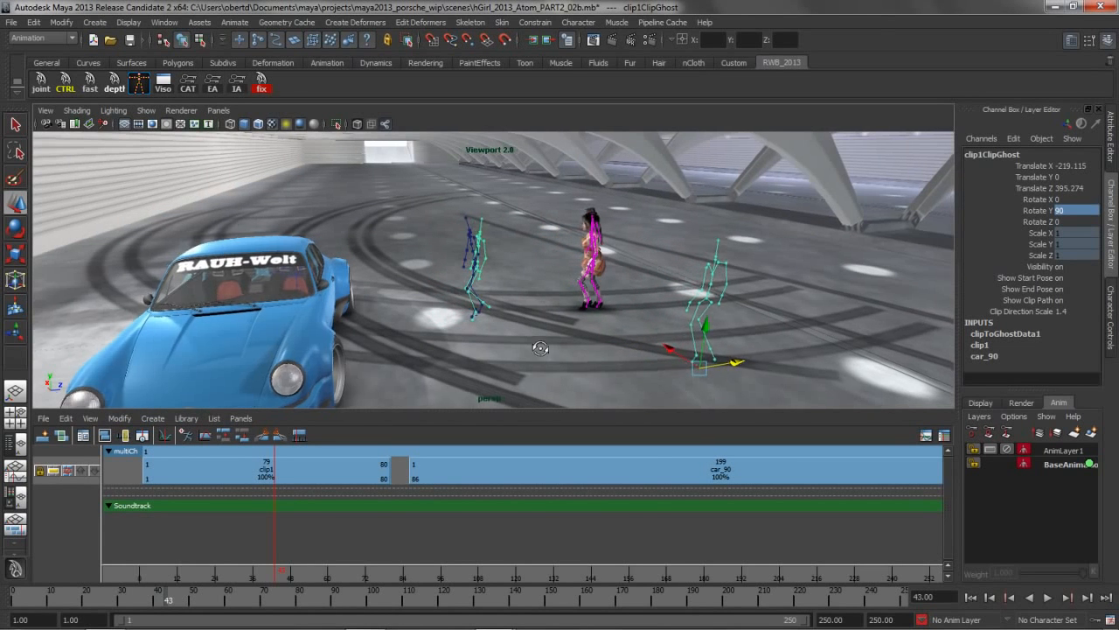
alt+right_drag(538, 350, 549, 376)
drag(273, 574, 356, 574)
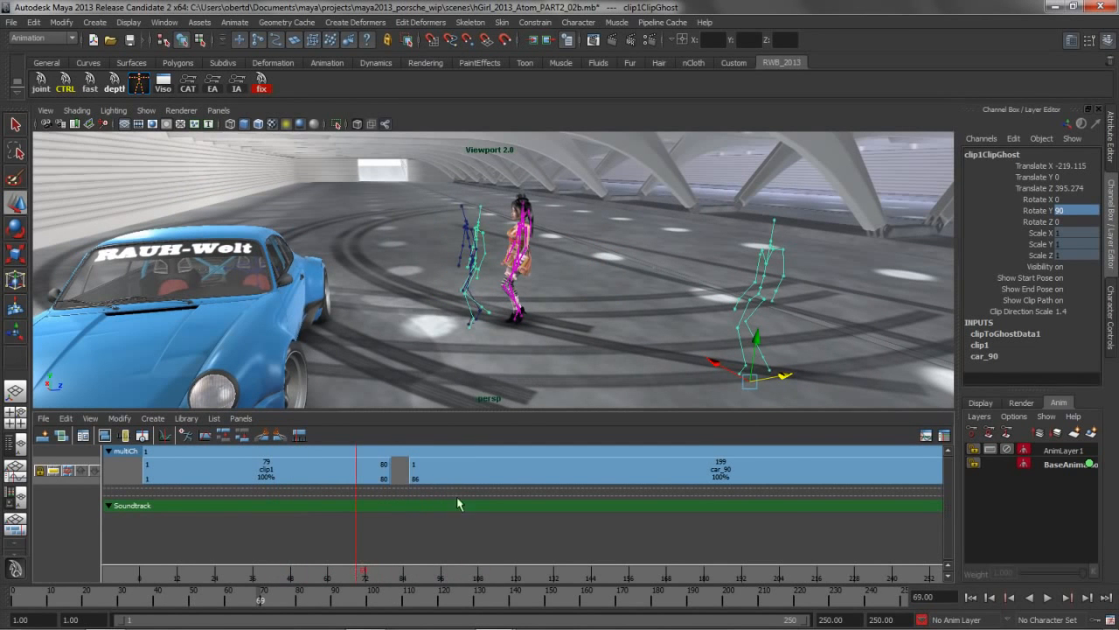
Step: Blend clip1 into car_90 and slide car_90 onto a second track starting at frame 50, overlapping the walk
click(425, 467)
shift+click(147, 468)
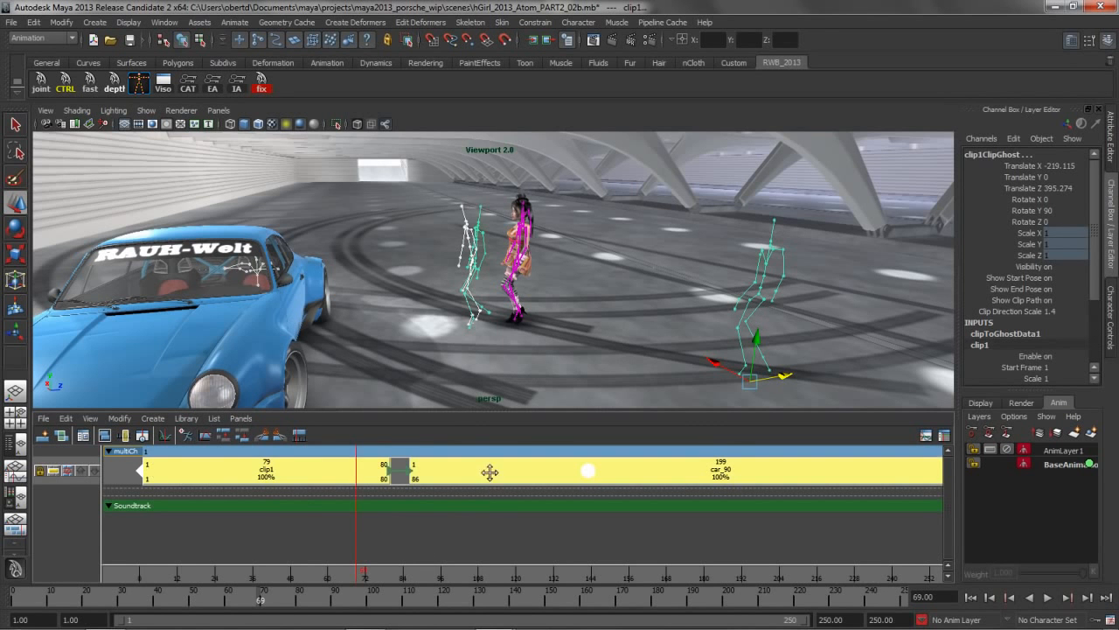
drag(491, 475, 474, 477)
drag(358, 574, 456, 570)
click(511, 511)
drag(551, 471, 452, 477)
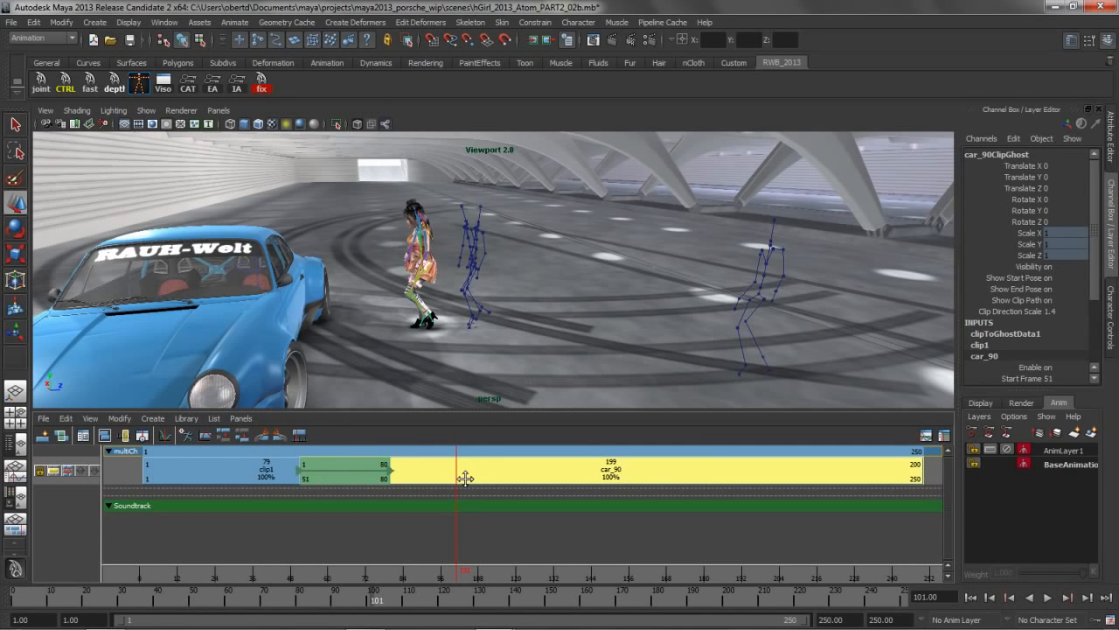
drag(461, 479, 338, 559)
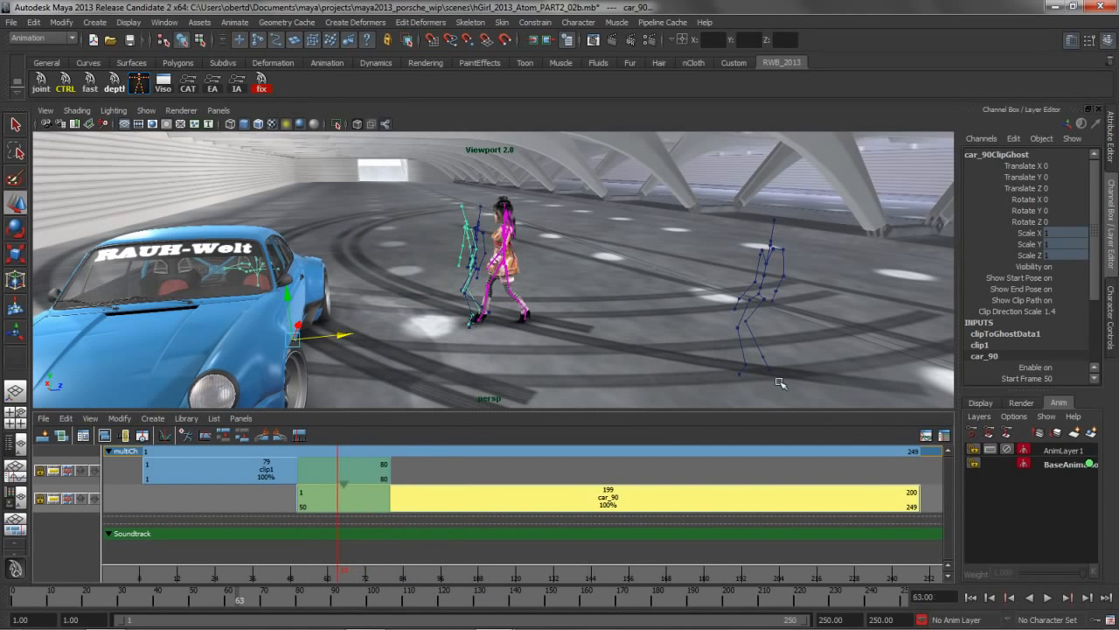
Step: Move the clip1 ghost to about Translate Z 298.7 to smooth the walk through the overlap
click(759, 333)
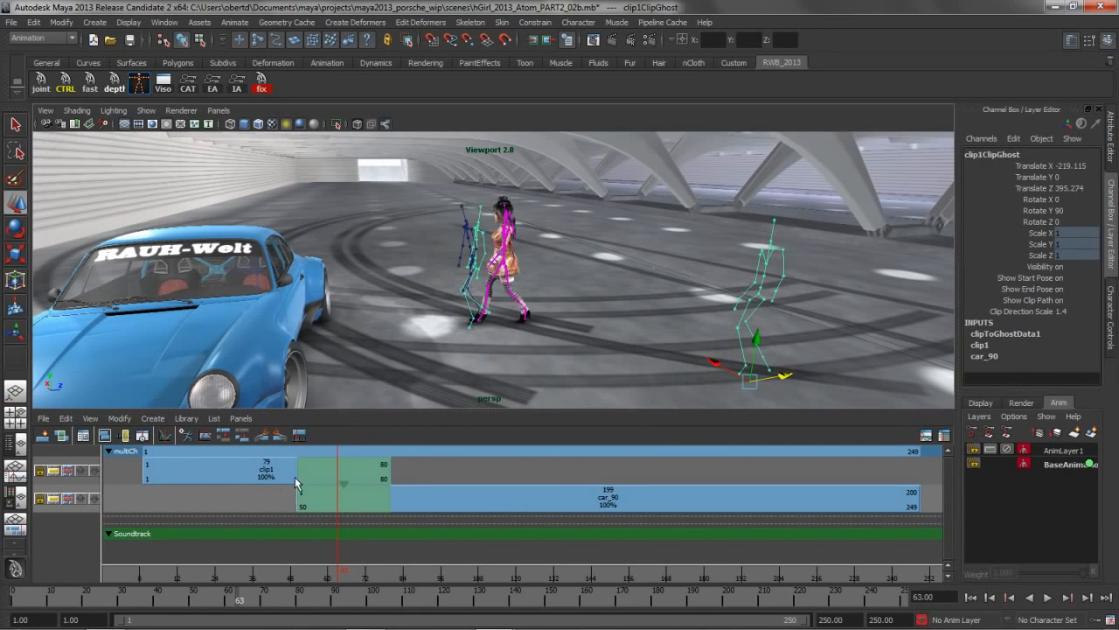
drag(784, 376, 700, 385)
scroll(544, 337, up, 4)
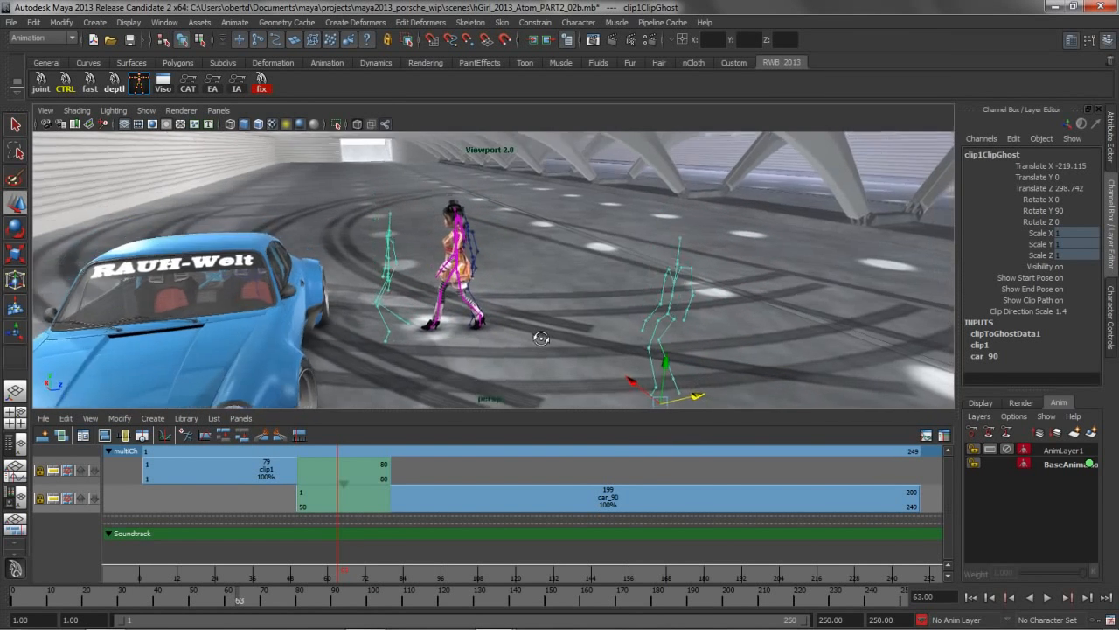
alt+middle_drag(542, 326, 550, 307)
scroll(523, 323, down, 2)
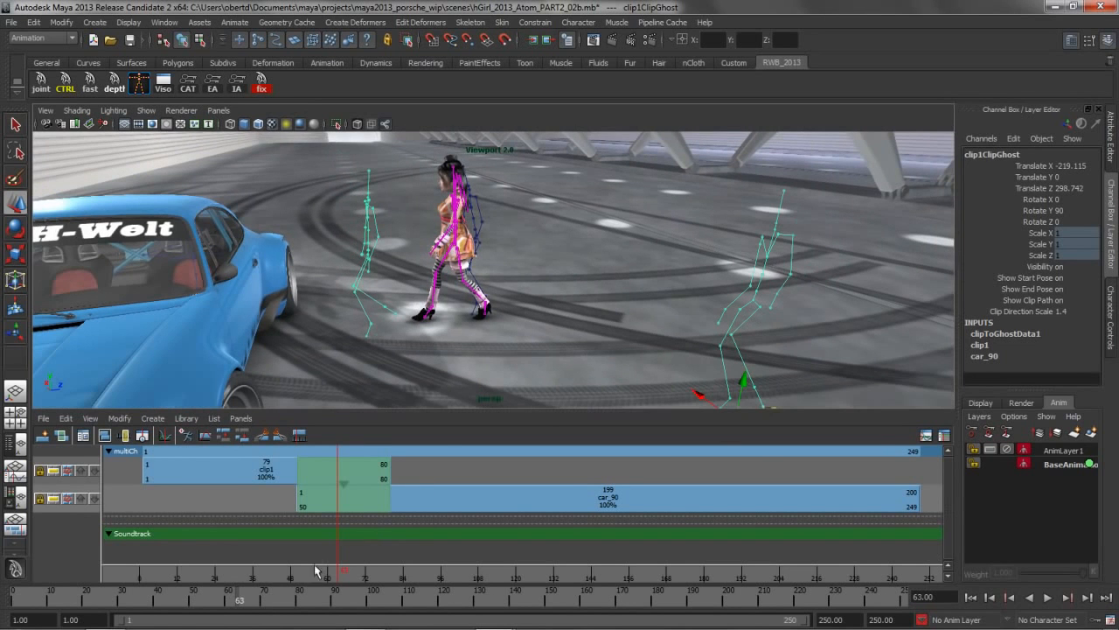
Step: Scrub to frame 174, select the car's door, and go to frame 98 where the girl reaches for it
drag(333, 578, 685, 578)
click(322, 315)
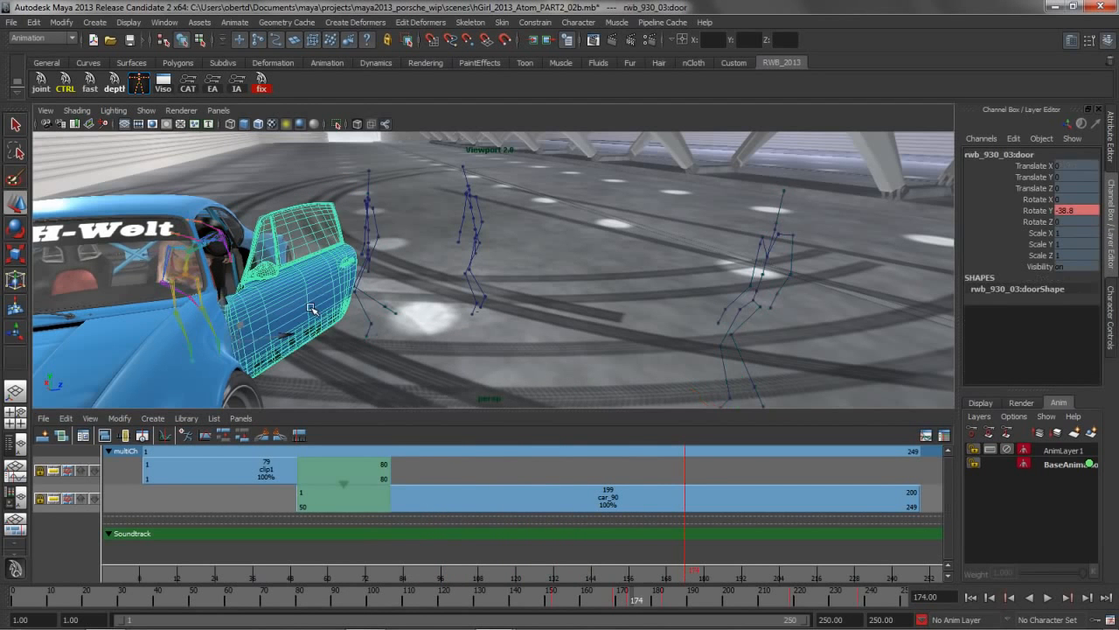
mouse_move(444, 322)
alt+mouse_down()
mouse_move(433, 343)
mouse_move(448, 315)
mouse_move(432, 322)
alt+mouse_up()
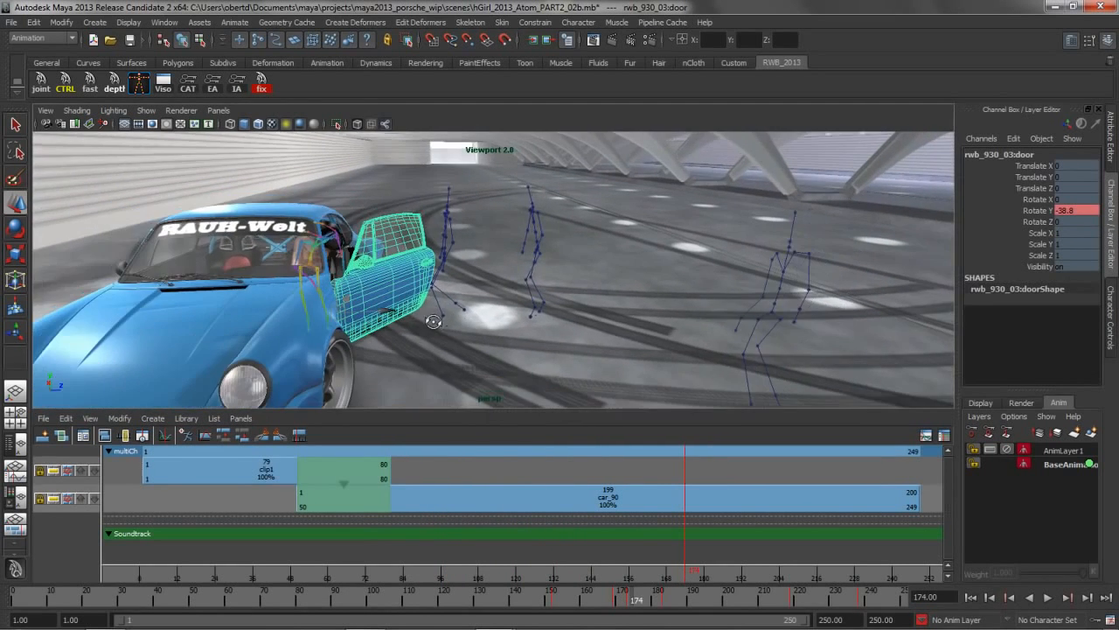
drag(629, 592, 365, 575)
Step: Show the Graph Editor below the view and shift all the door's Rotate Y keys earlier to match the girl's reach
key(space)
drag(483, 239, 429, 247)
drag(400, 426, 524, 506)
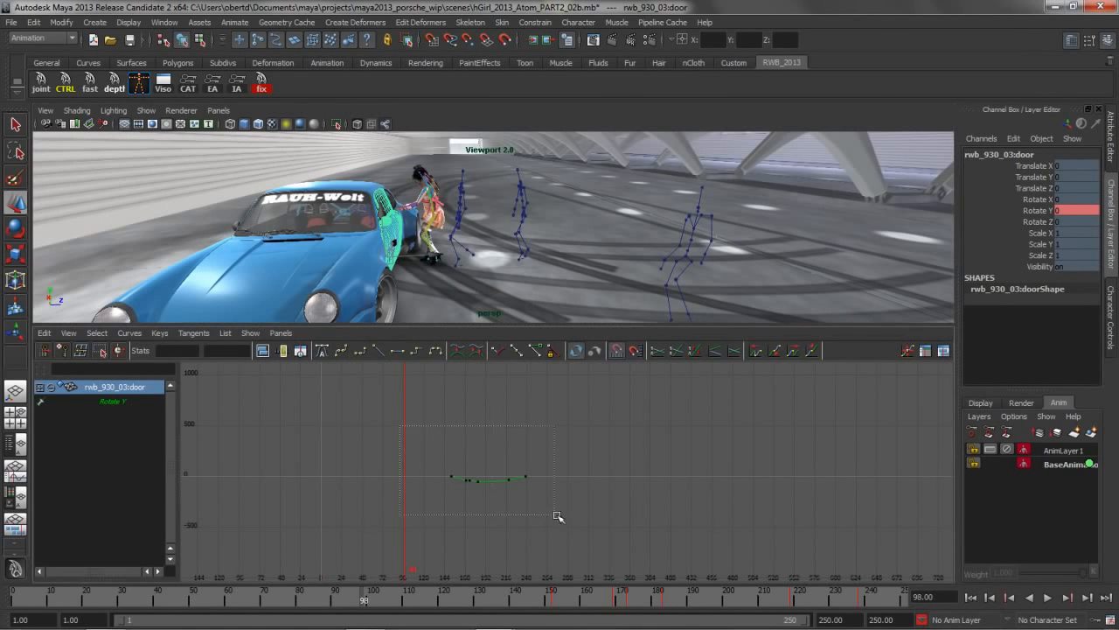
shift+middle_drag(494, 426, 469, 425)
click(604, 205)
Step: Maximize the perspective view and frame the girl at the car's open door
alt+drag(601, 215, 374, 249)
alt+drag(246, 171, 52, 131)
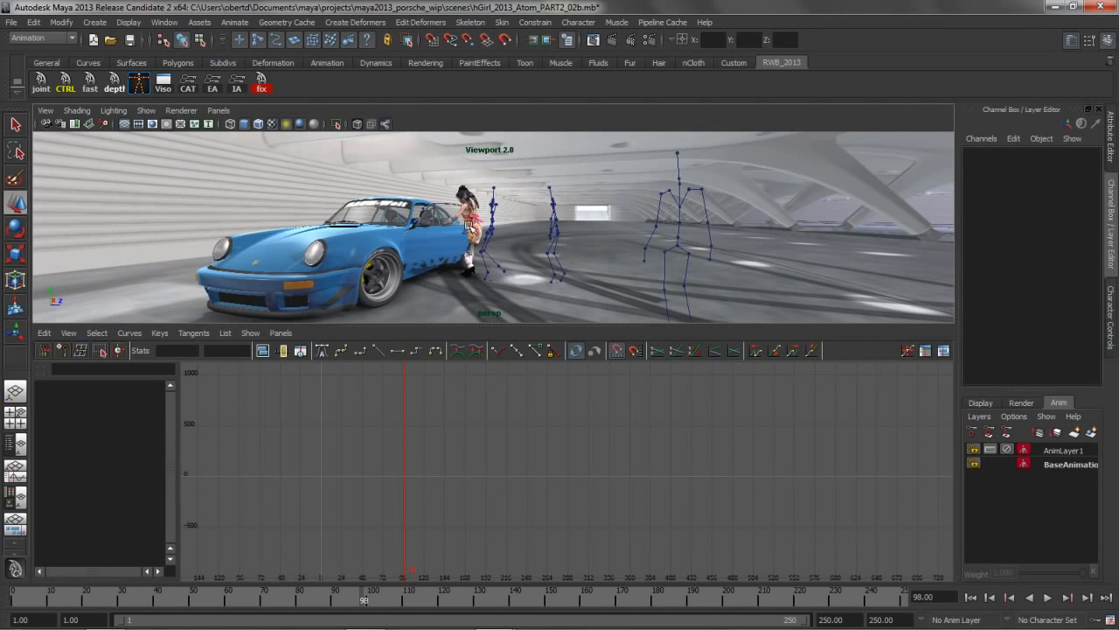
alt+middle_drag(469, 227, 495, 245)
key(space)
alt+drag(456, 269, 656, 428)
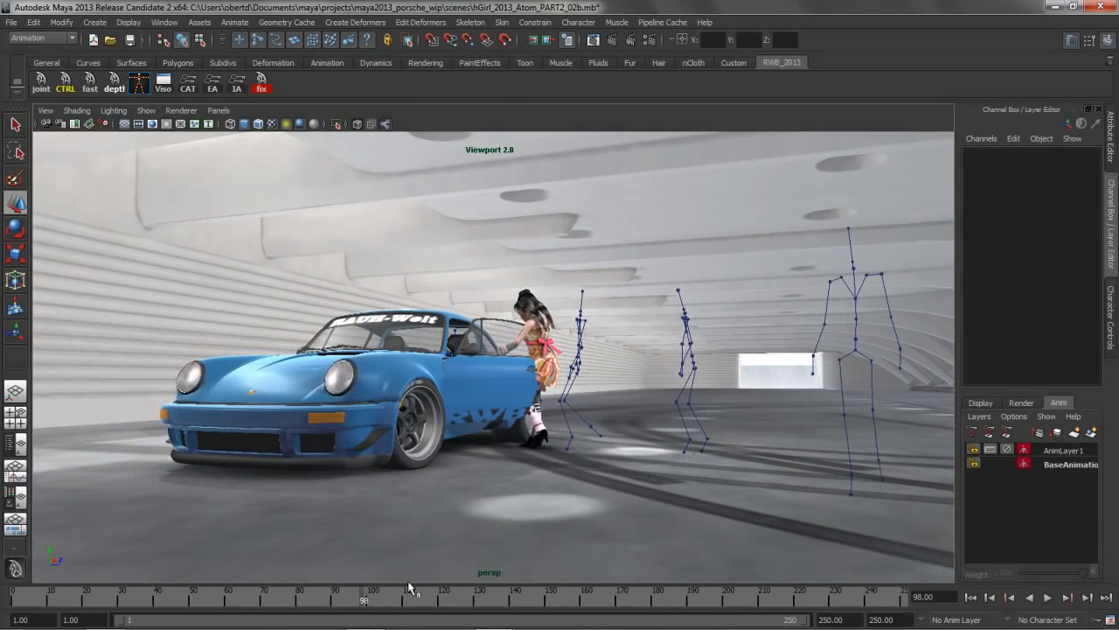
Step: Scrub the blended animation back to frame 14 and view the scene from the front of the car
drag(357, 600, 64, 598)
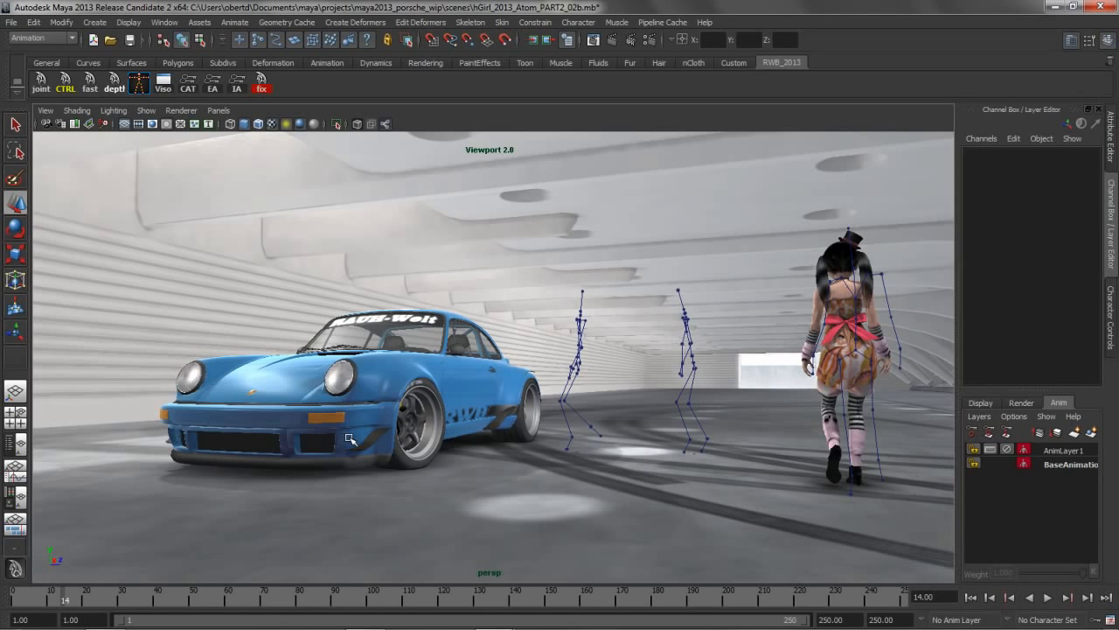
alt+drag(693, 352, 529, 378)
alt+middle_drag(529, 378, 576, 381)
alt+drag(576, 381, 579, 364)
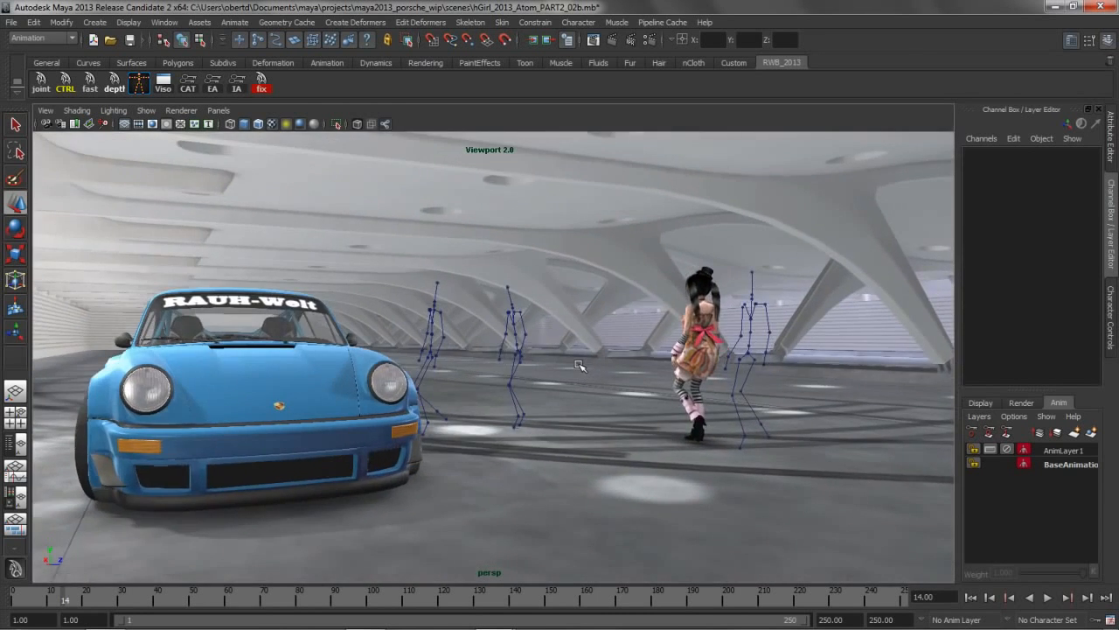